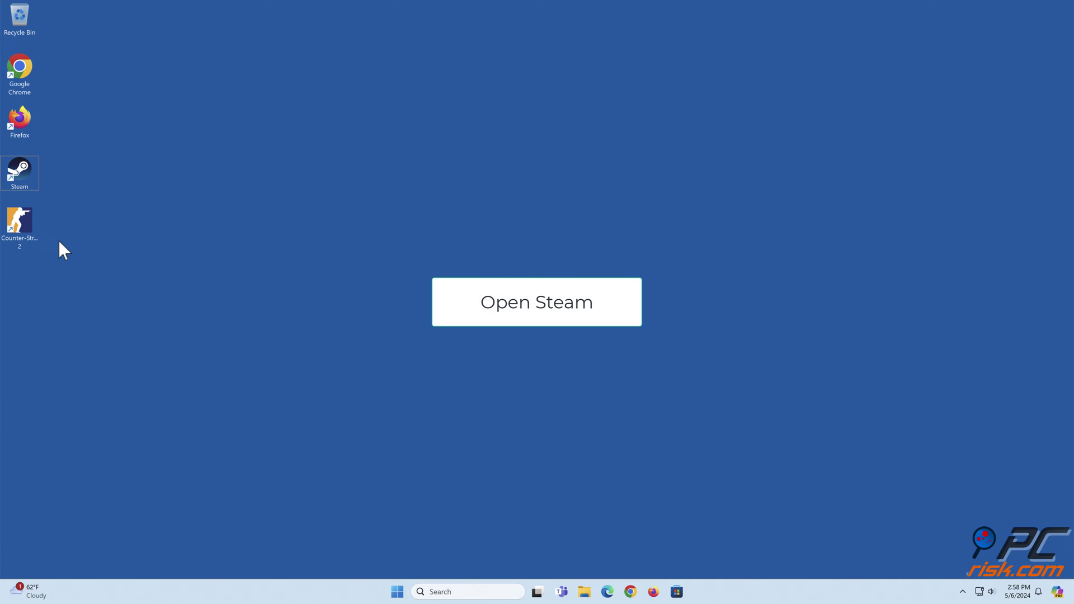
Launch Steam from the desktop icon, then exit it through the Steam menu's Exit command
{"action": "double_click", "coordinate": [22, 186]}
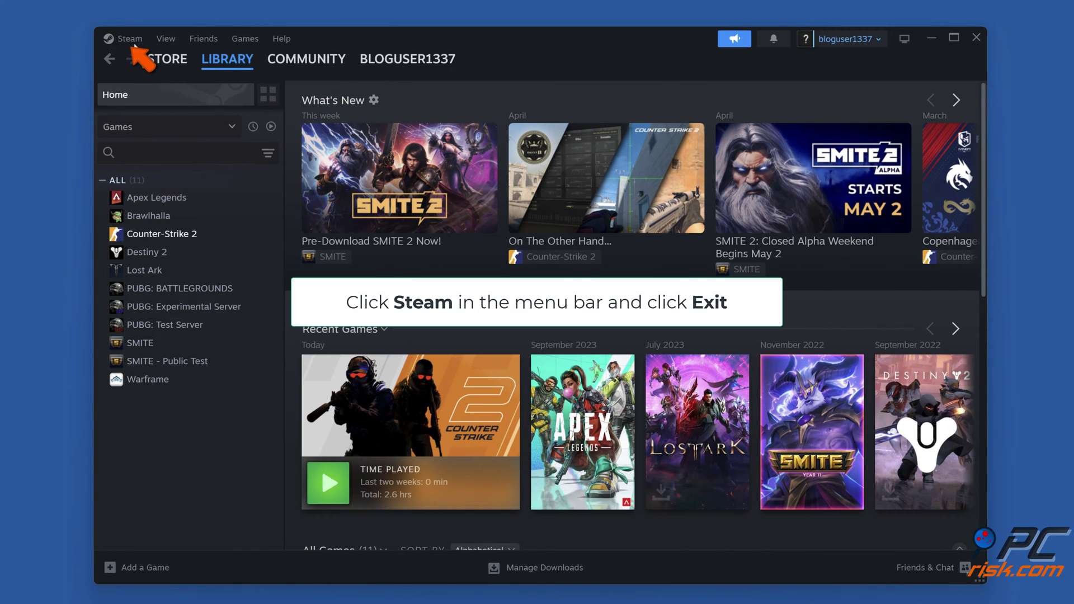
{"action": "left_click", "coordinate": [132, 42]}
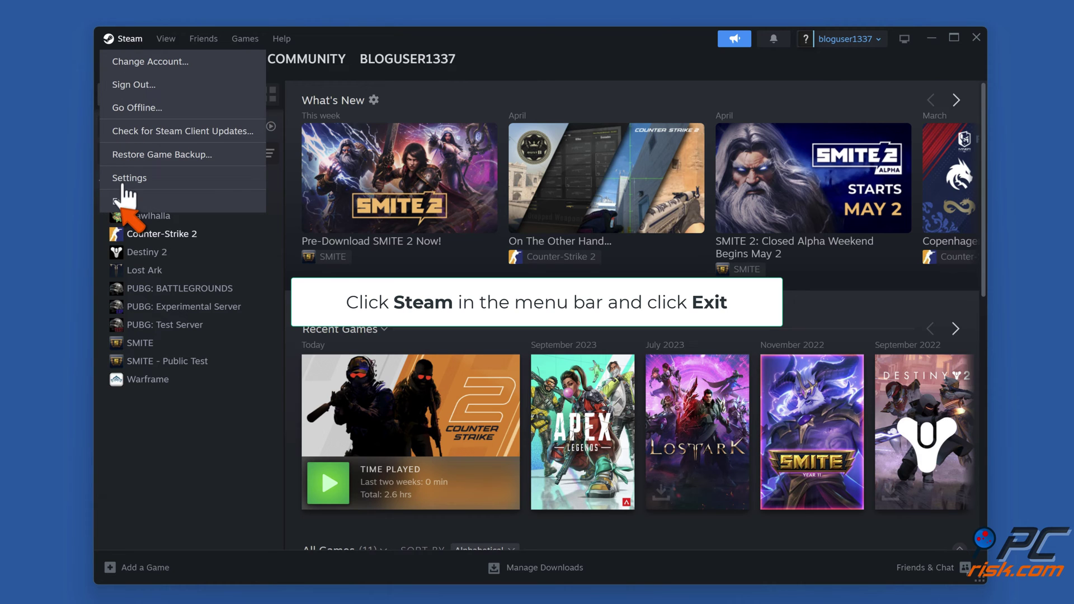
{"action": "left_click", "coordinate": [121, 206]}
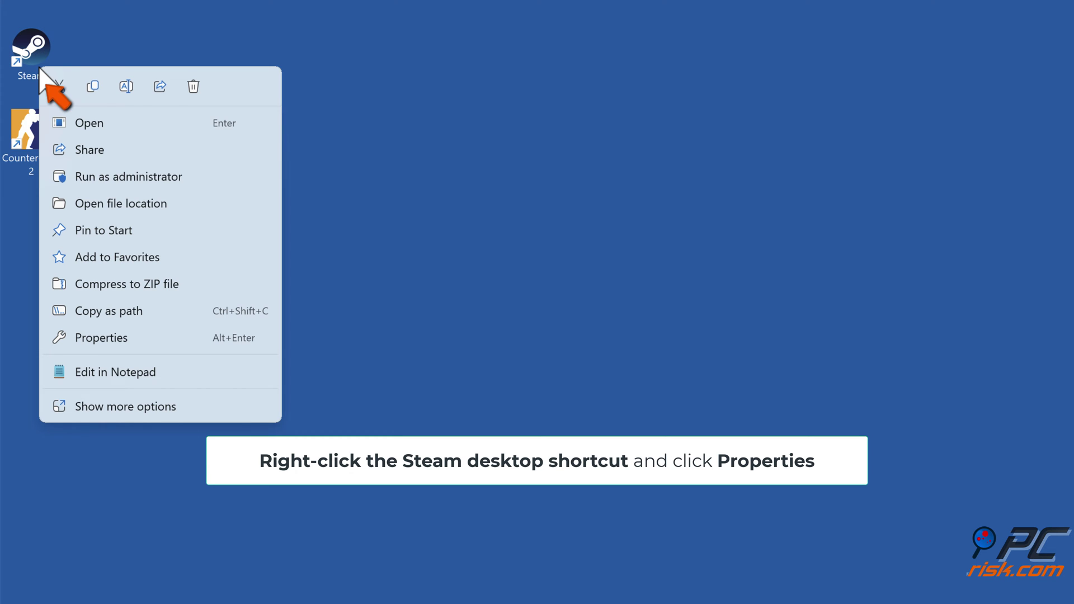
Tick 'Run this program as an administrator' in the Steam shortcut's Compatibility properties and apply it
{"action": "left_click", "coordinate": [102, 342]}
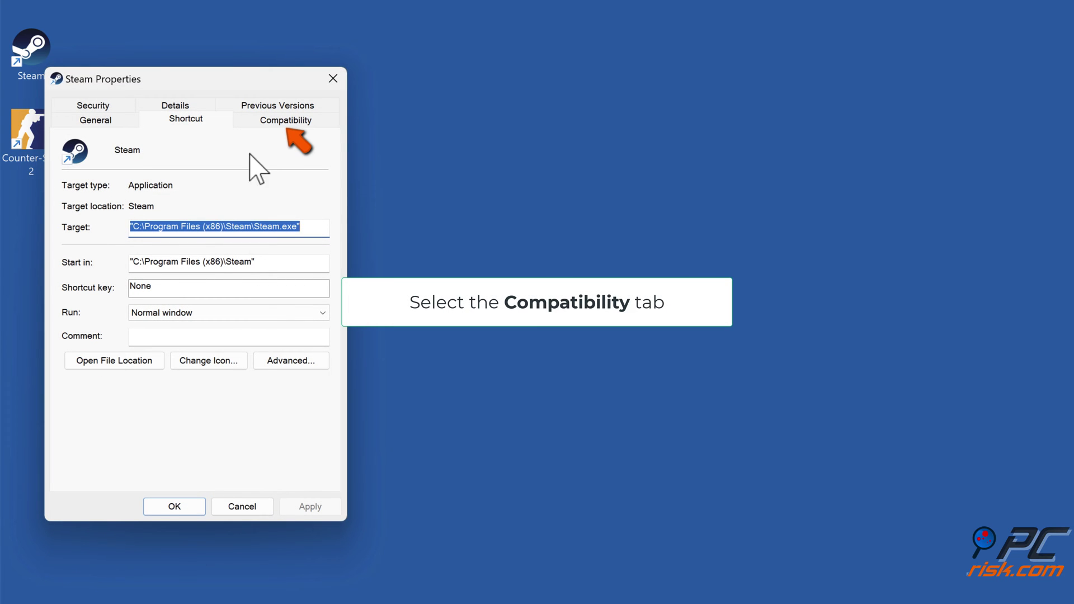
{"action": "left_click", "coordinate": [283, 124]}
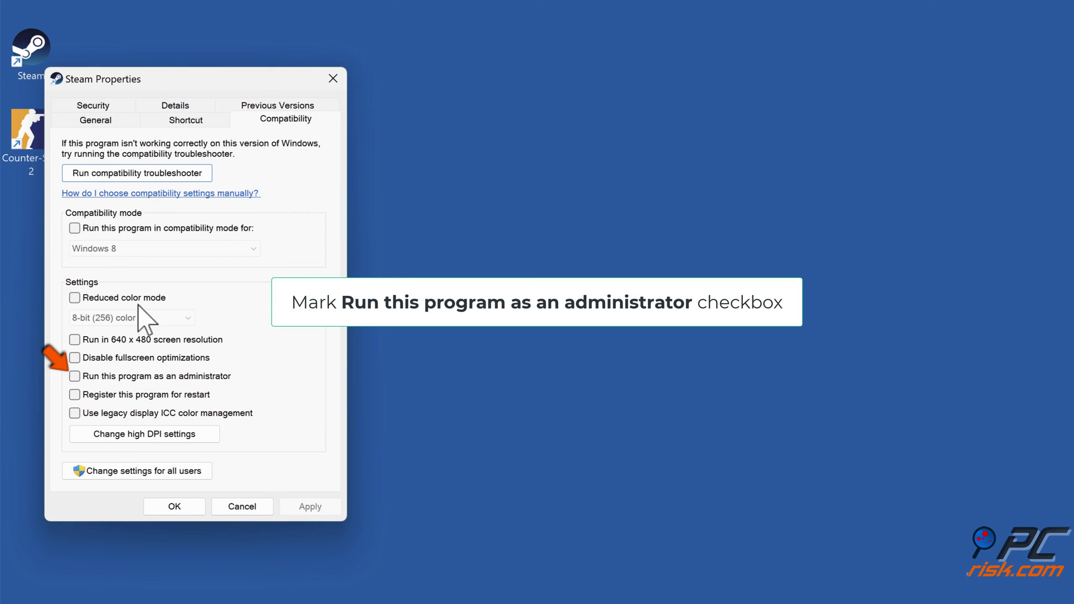
{"action": "left_click", "coordinate": [78, 378]}
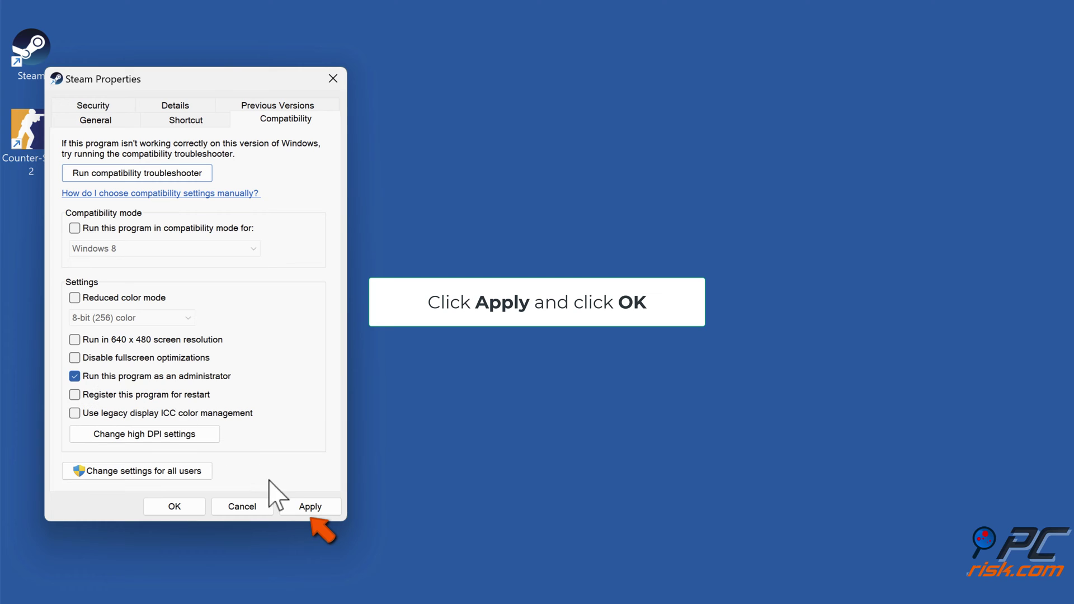
{"action": "left_click", "coordinate": [307, 506]}
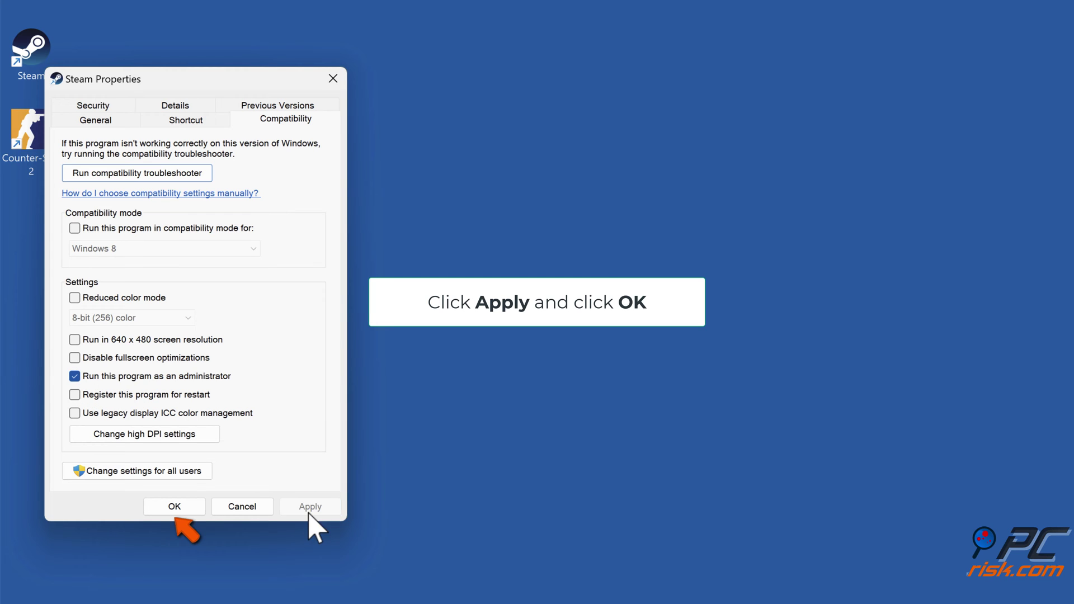
{"action": "left_click", "coordinate": [175, 508]}
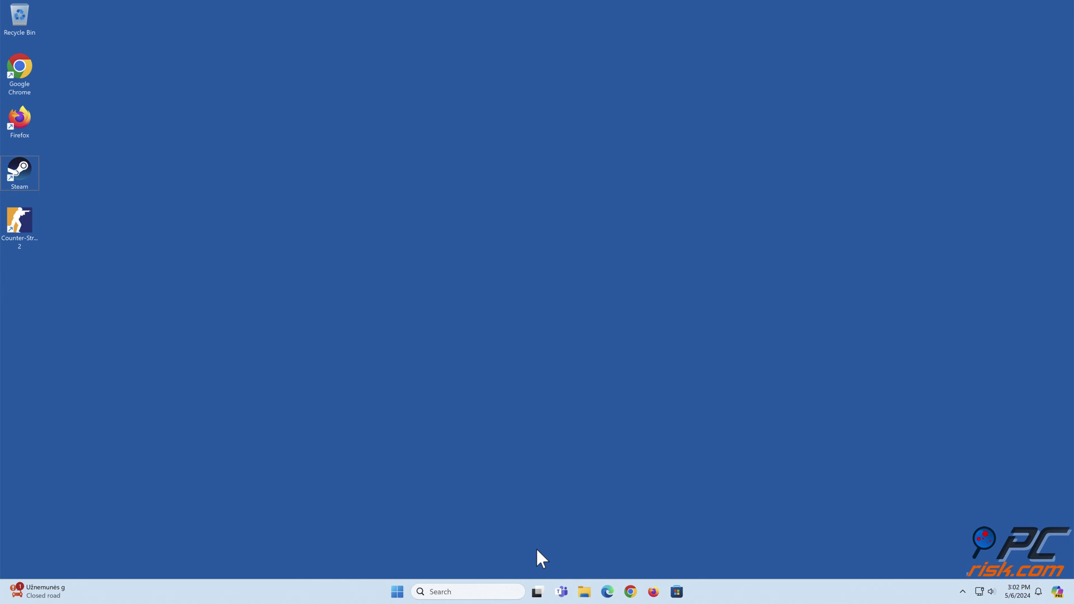
Launch Steam, run Check for Steam Client Updates (already up to date), and close the window
{"action": "double_click", "coordinate": [25, 180]}
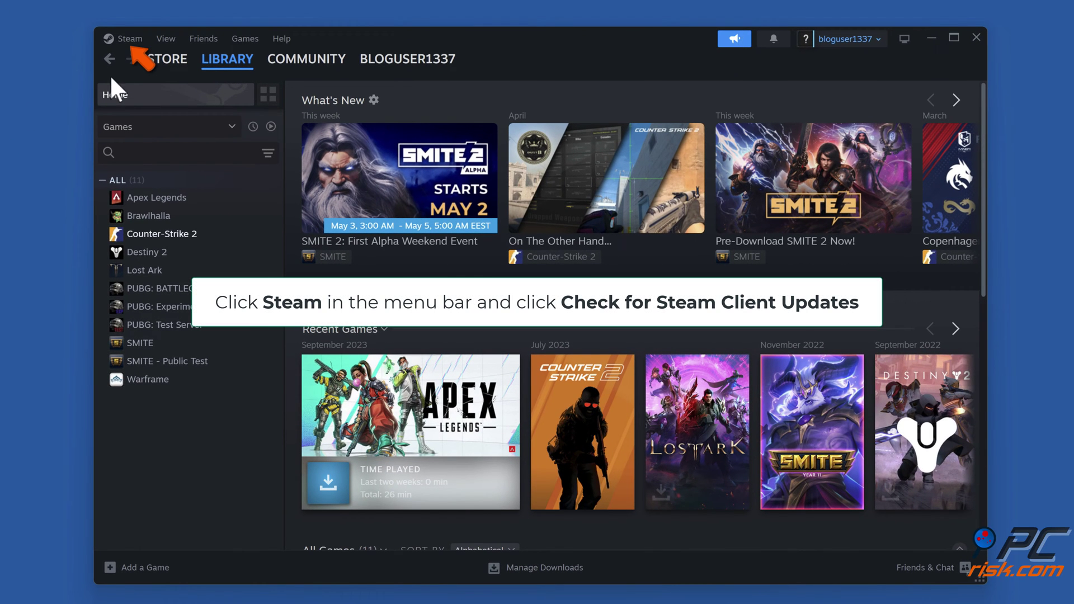
{"action": "left_click", "coordinate": [129, 45]}
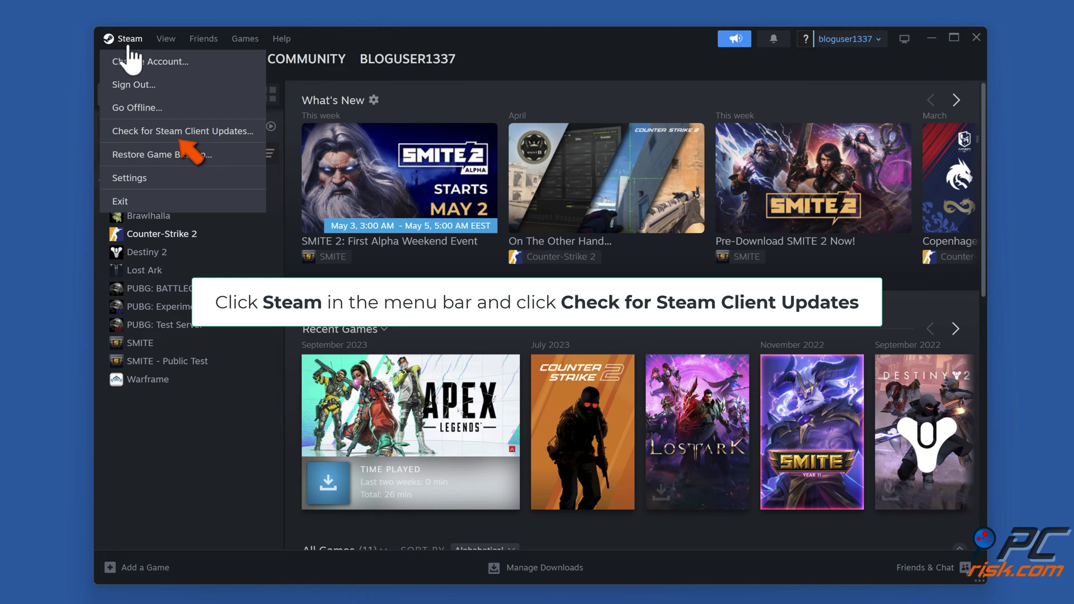
{"action": "left_click", "coordinate": [174, 139]}
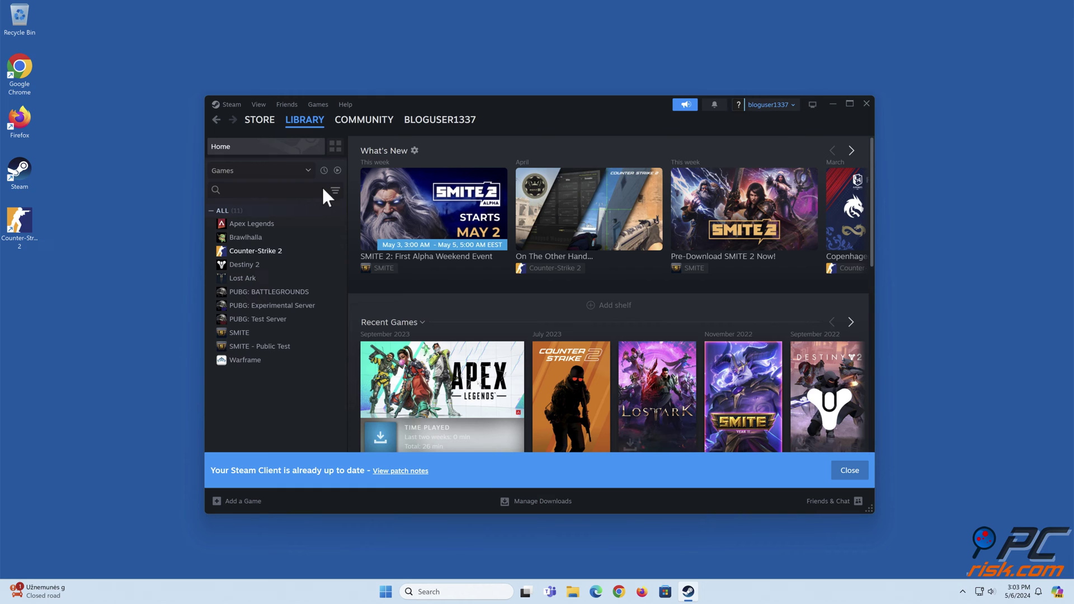
{"action": "left_click", "coordinate": [866, 104]}
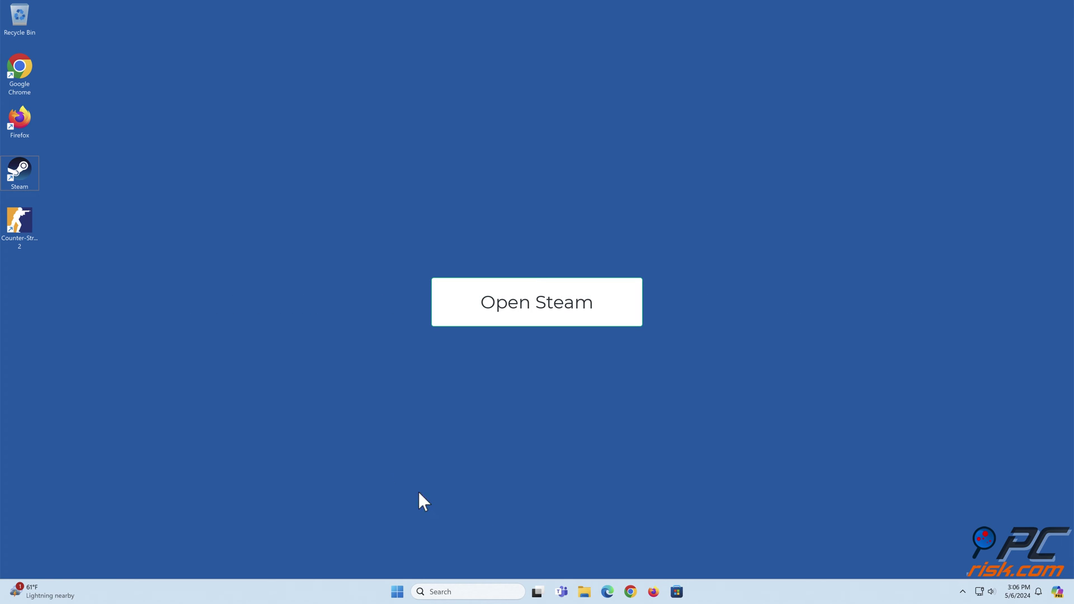
Switch on 'Enable the Steam Overlay while in-game' in Steam Settings > In Game, then close Settings
{"action": "double_click", "coordinate": [27, 177]}
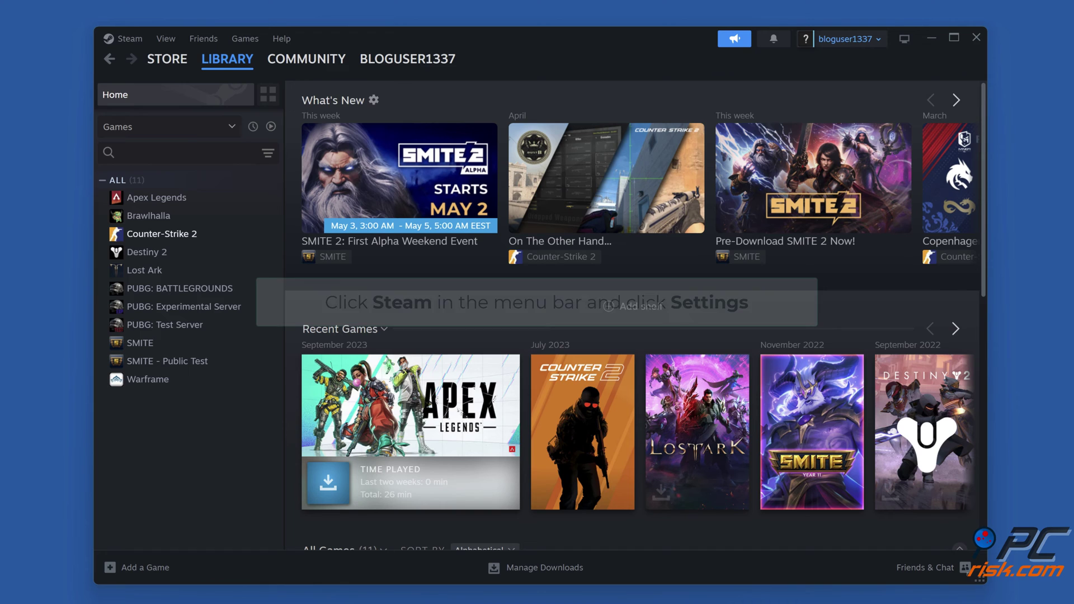
{"action": "left_click", "coordinate": [130, 41]}
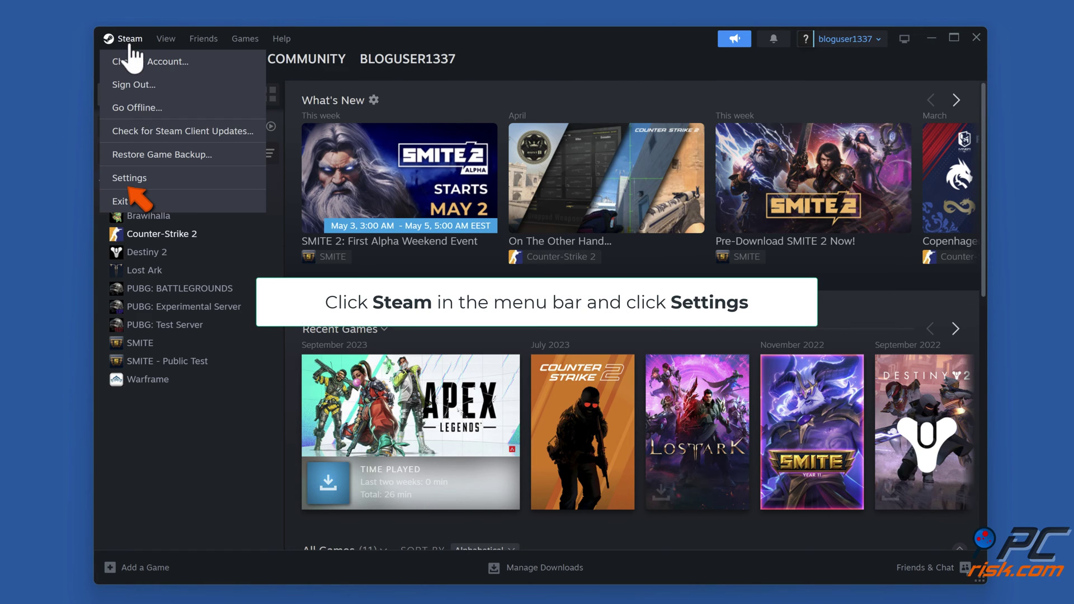
{"action": "left_click", "coordinate": [130, 180]}
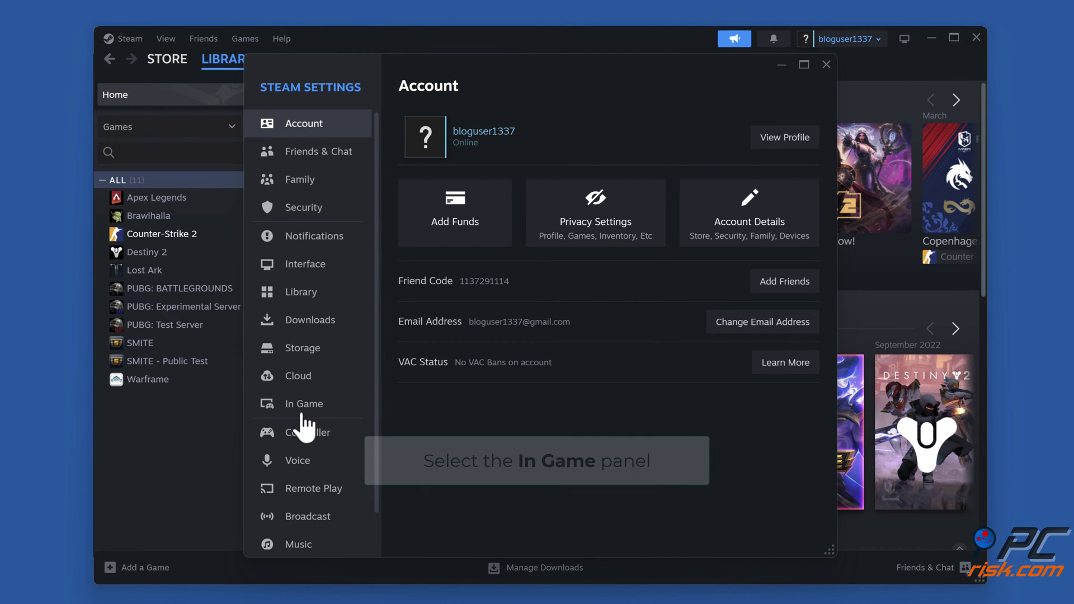
{"action": "left_click", "coordinate": [303, 411]}
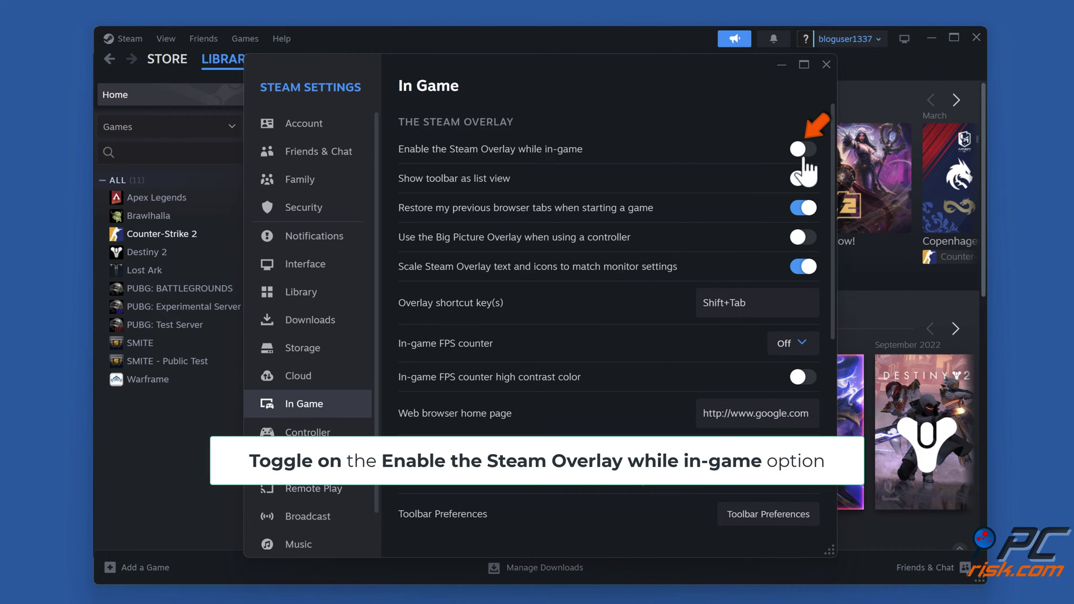
{"action": "left_click", "coordinate": [802, 159]}
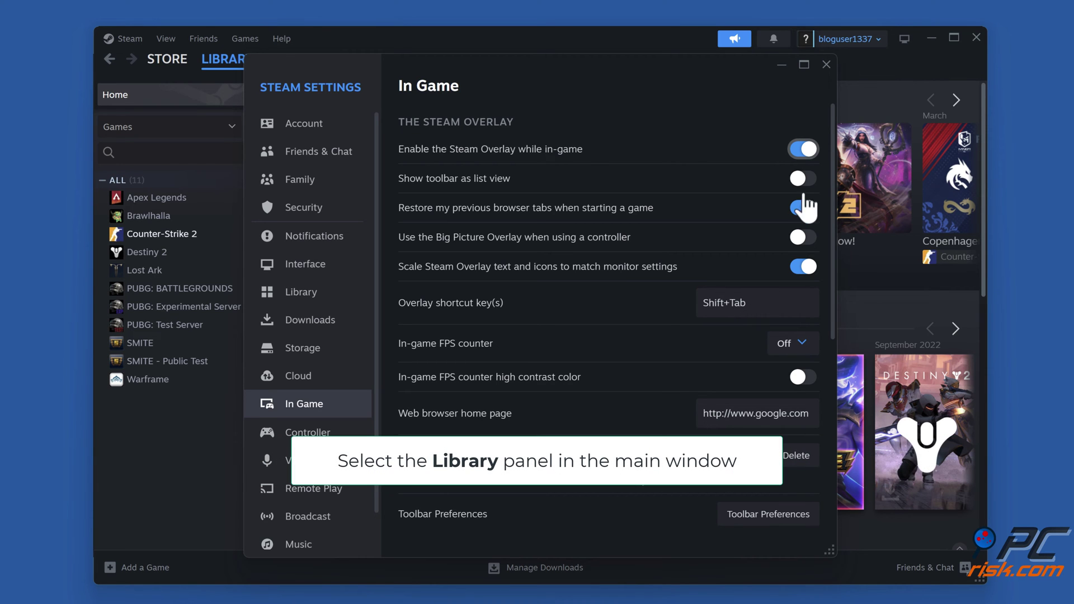
{"action": "left_click", "coordinate": [827, 68]}
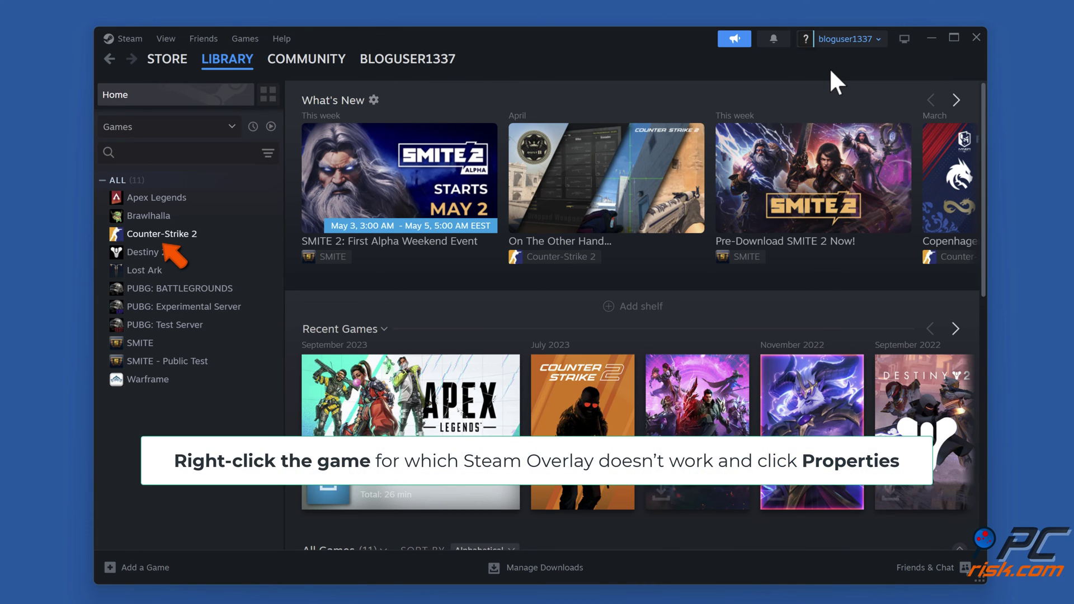
Toggle Counter-Strike 2's in-game Steam Overlay option off and back on in its Properties
{"action": "right_click", "coordinate": [165, 241]}
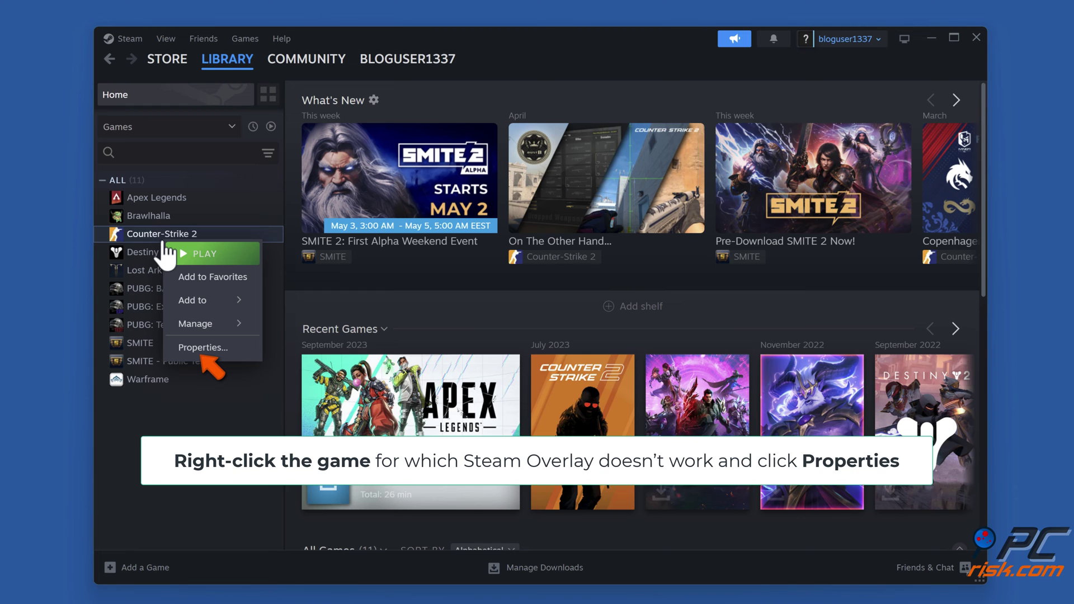
{"action": "left_click", "coordinate": [203, 357]}
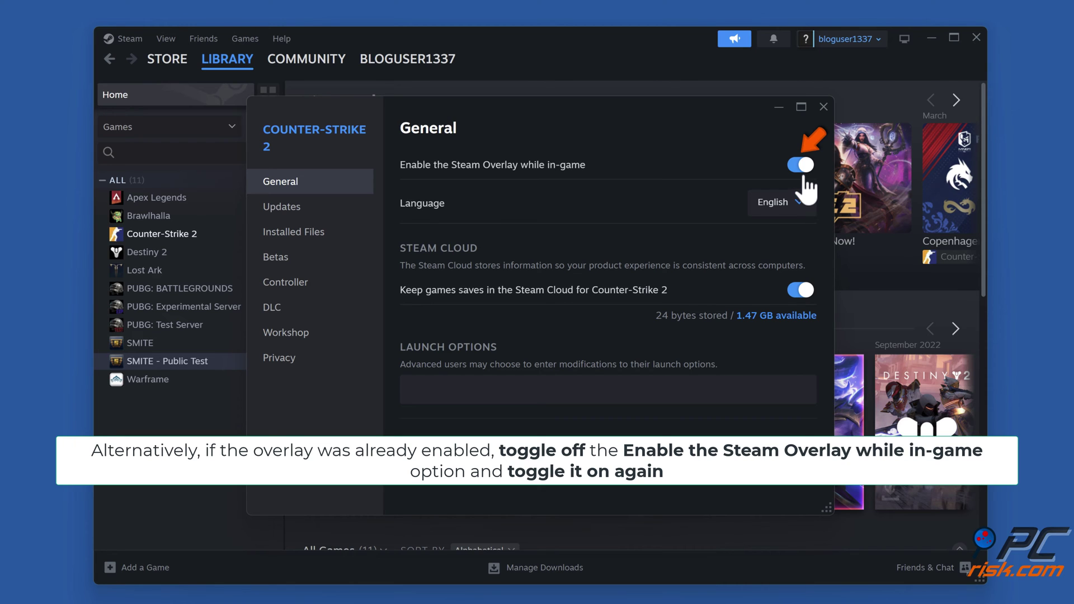
{"action": "left_click", "coordinate": [803, 168]}
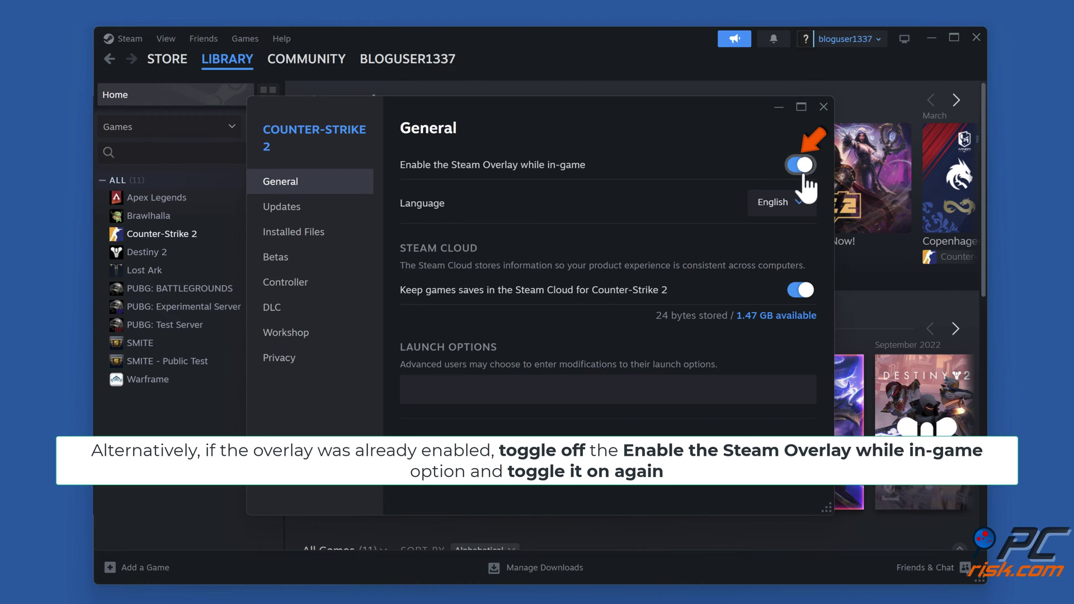
{"action": "left_click", "coordinate": [821, 110]}
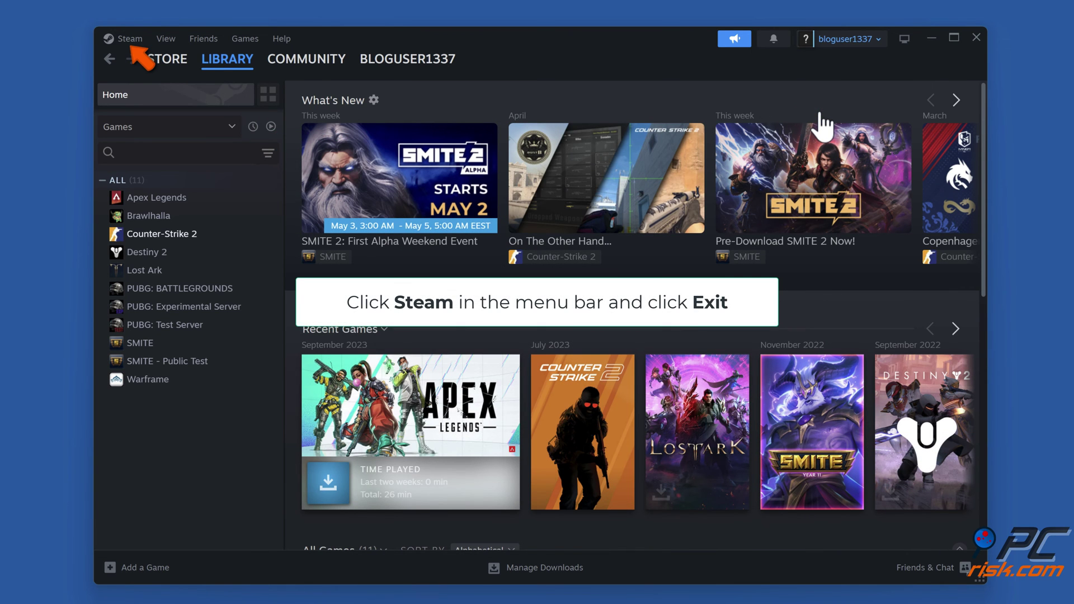
Exit and relaunch Steam, dismiss the Raft weekend deal popup, and close the Steam window
{"action": "left_click", "coordinate": [127, 40]}
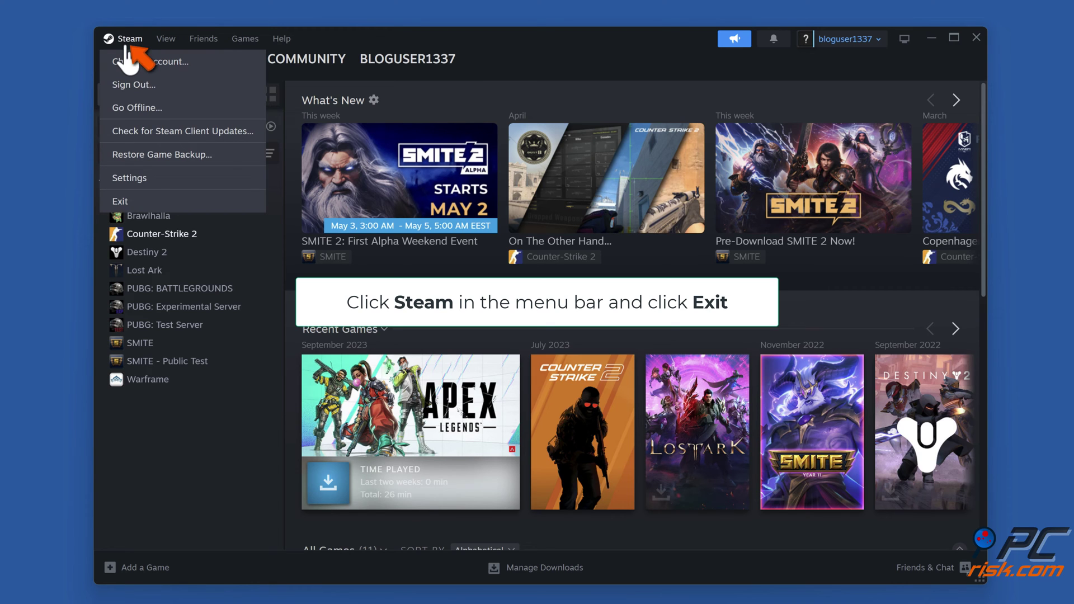
{"action": "left_click", "coordinate": [121, 201]}
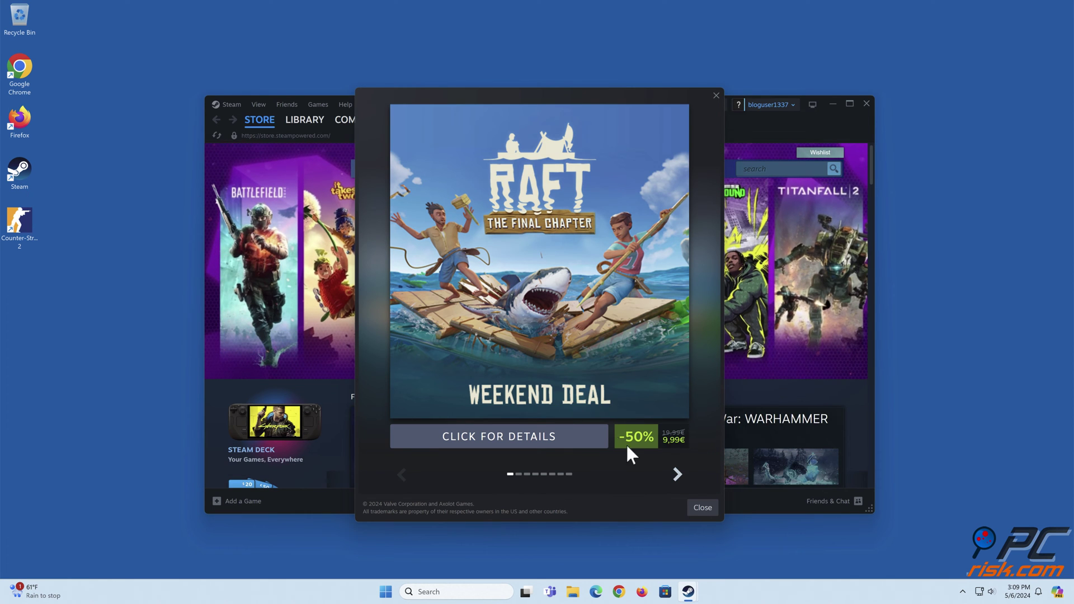
{"action": "left_click", "coordinate": [694, 507]}
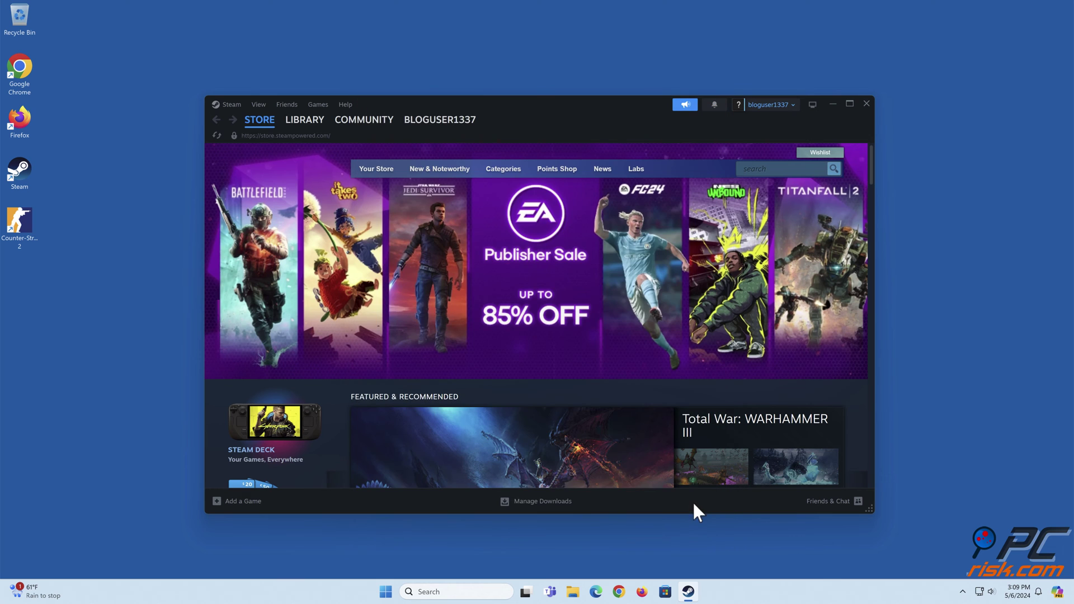
{"action": "left_click", "coordinate": [867, 104]}
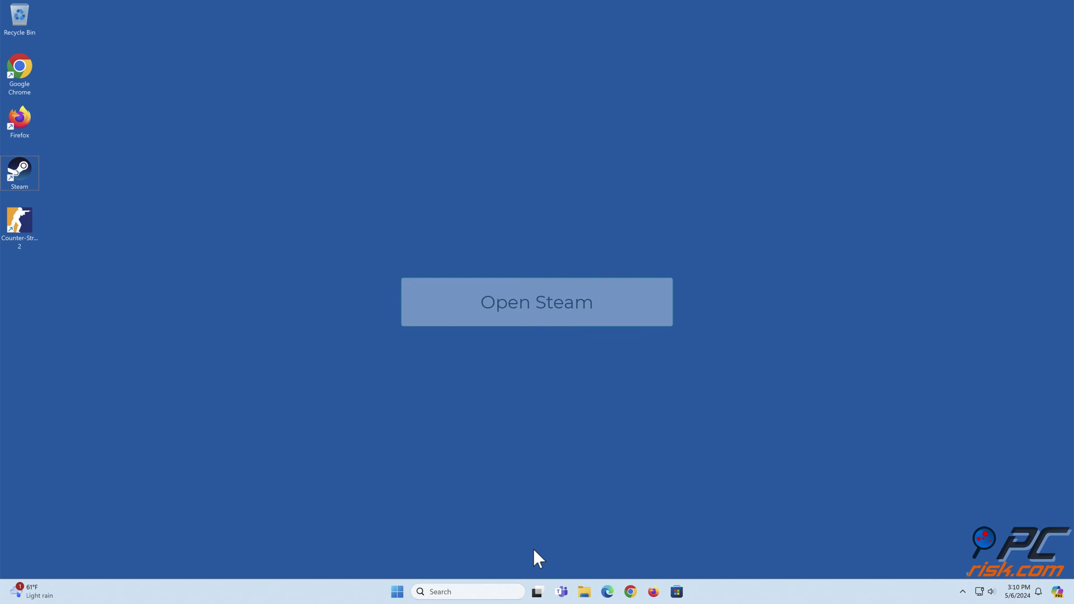
Verify integrity of Counter-Strike 2's installed files (2991 validated), then close Properties and Steam
{"action": "double_click", "coordinate": [22, 186]}
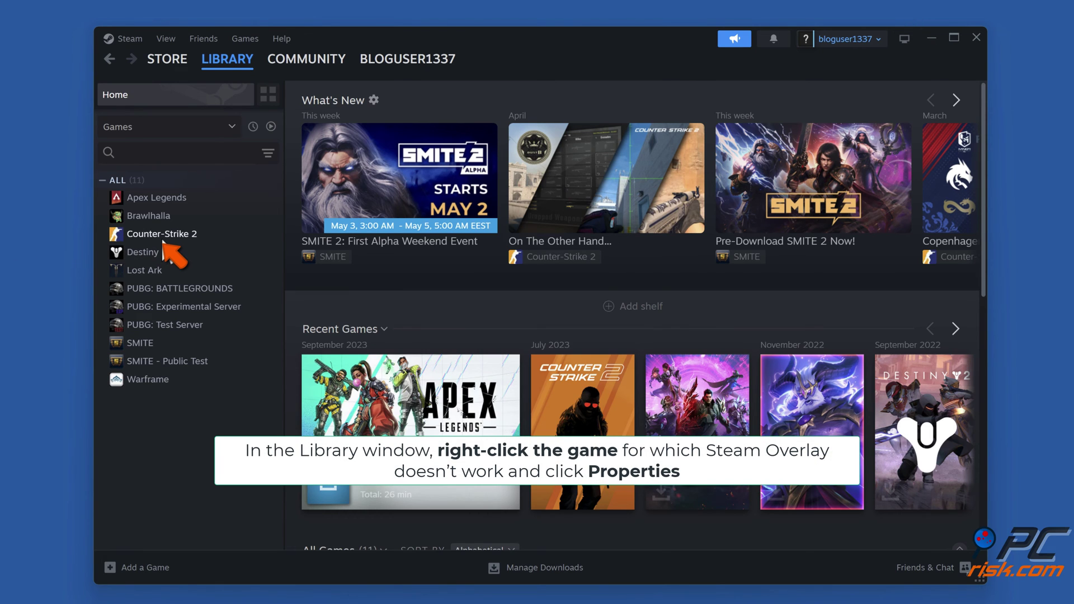
{"action": "right_click", "coordinate": [163, 240]}
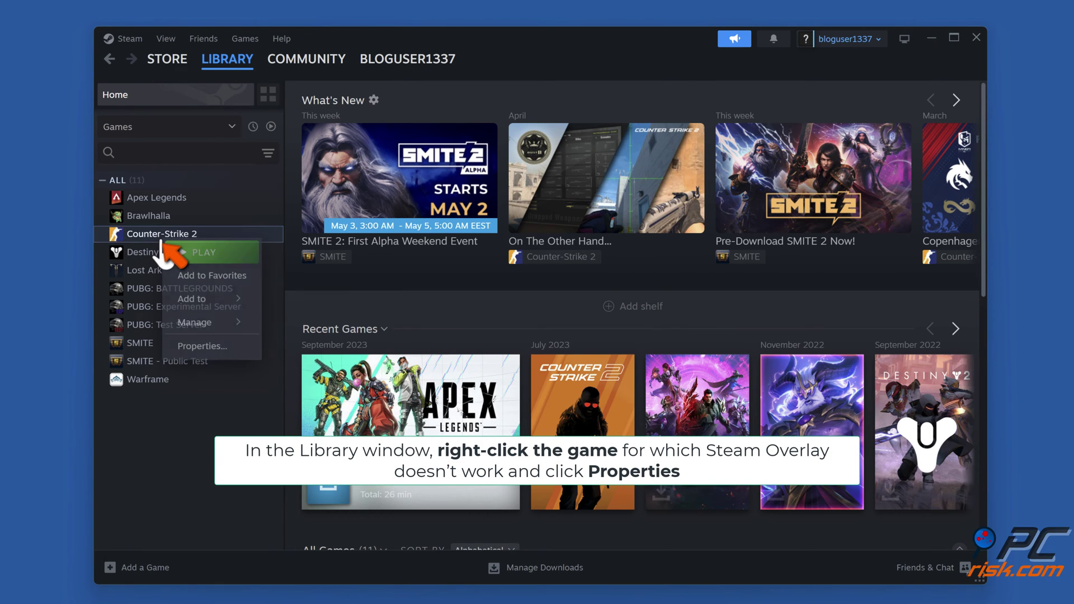
{"action": "left_click", "coordinate": [201, 353]}
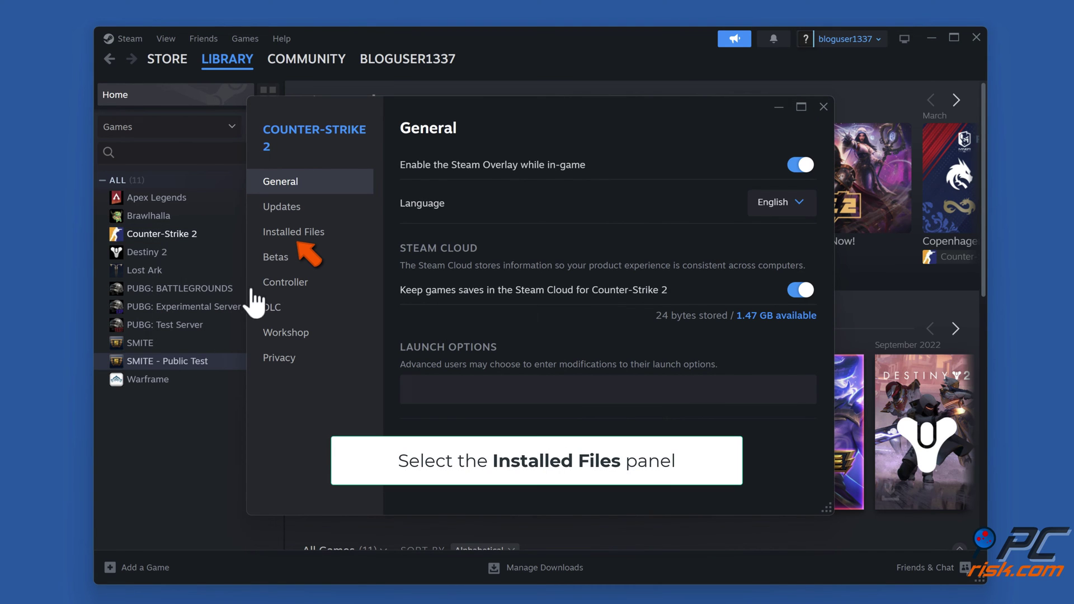
{"action": "left_click", "coordinate": [298, 239]}
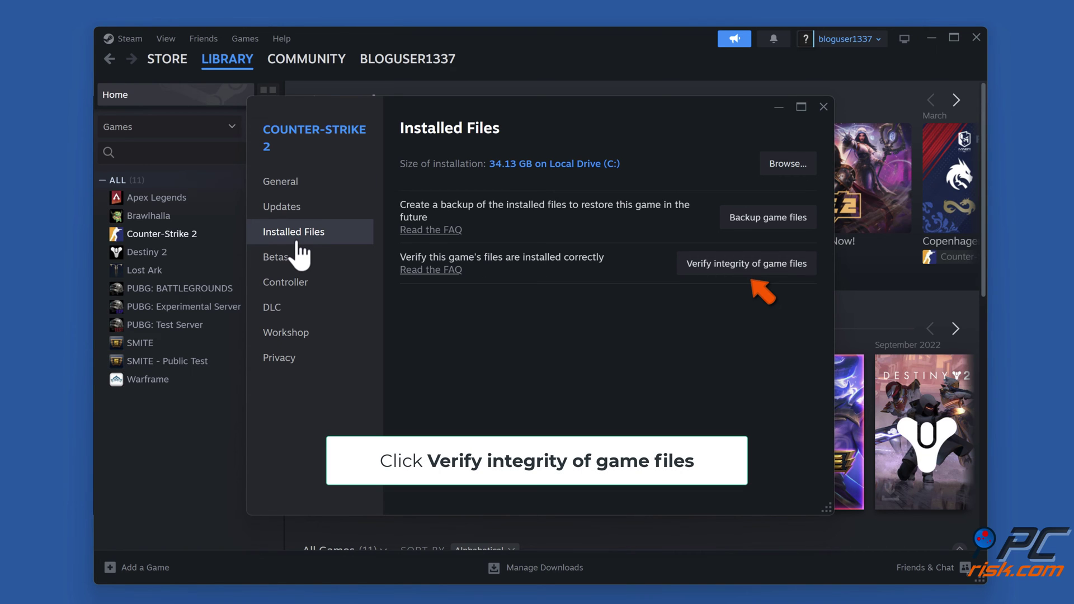
{"action": "left_click", "coordinate": [751, 268]}
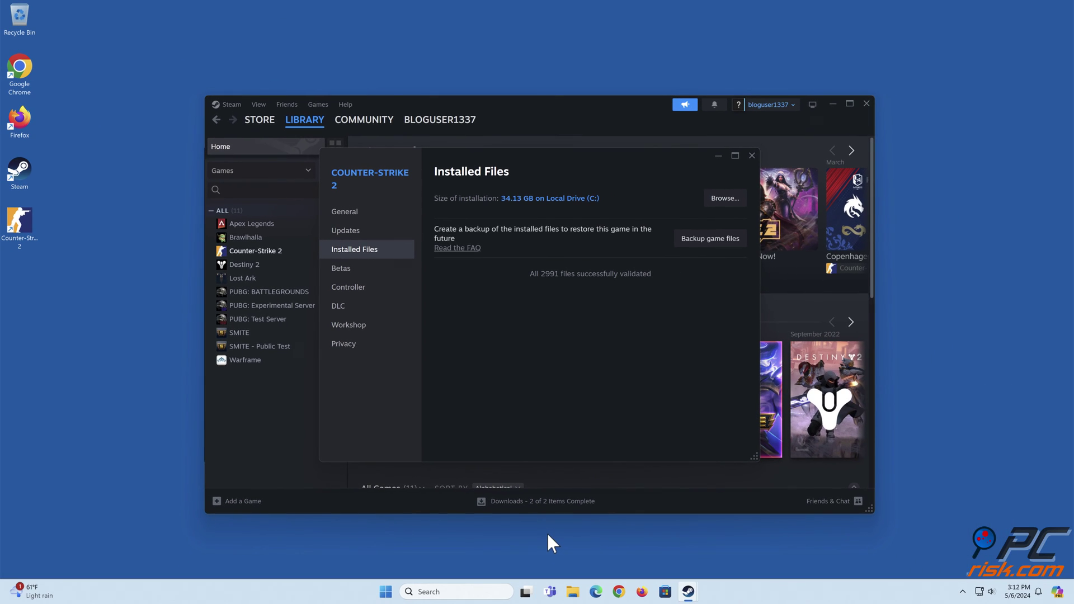
{"action": "left_click", "coordinate": [752, 155]}
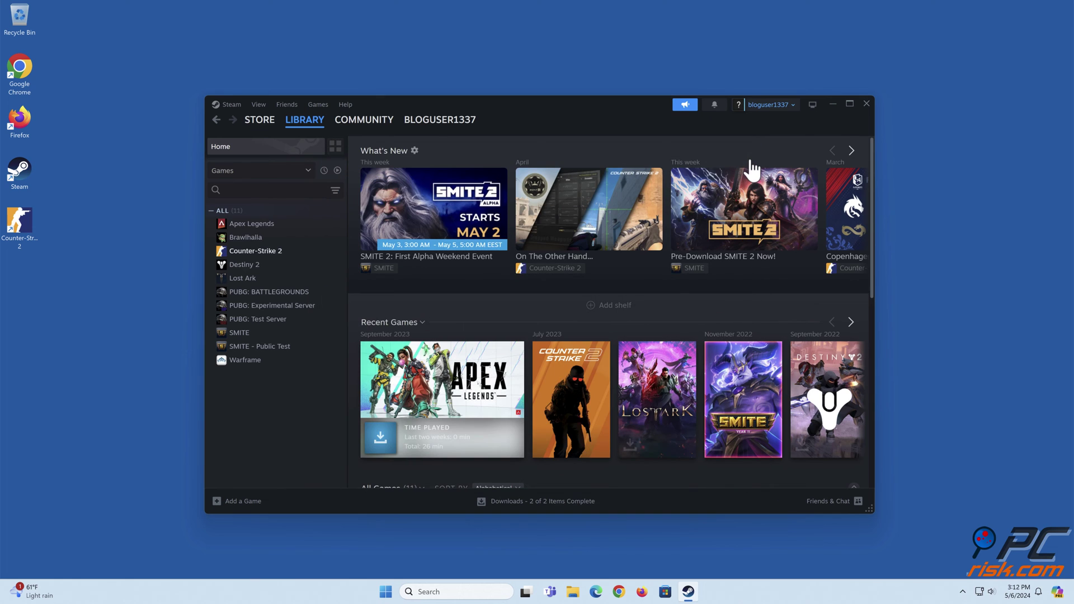
{"action": "left_click", "coordinate": [866, 106]}
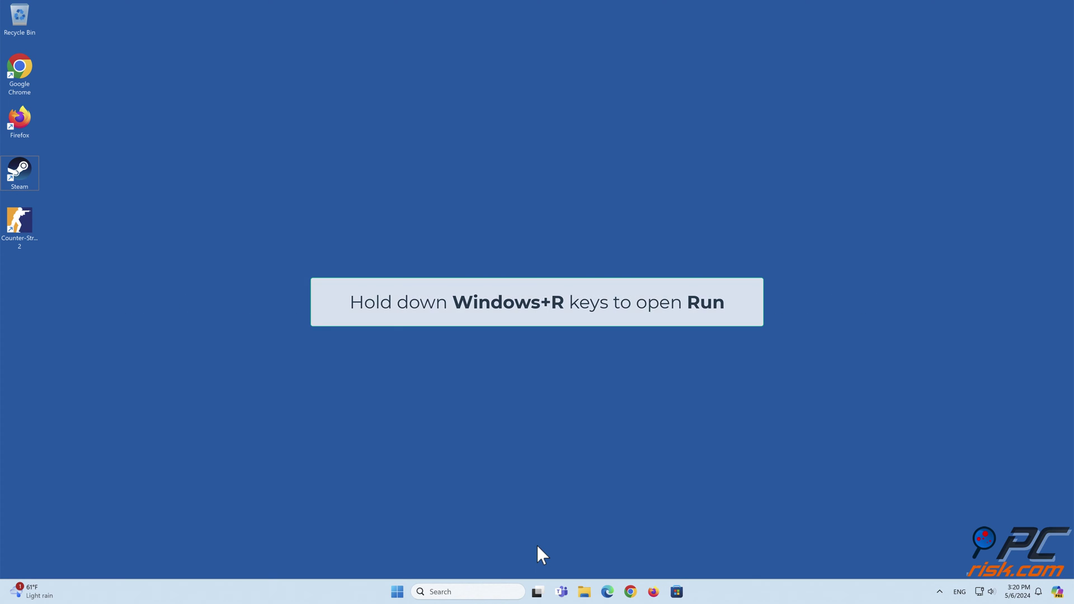
Run msconfig, hide all Microsoft services, and disable the seven remaining services including Steam Client Service
{"action": "key", "text": "super+r"}
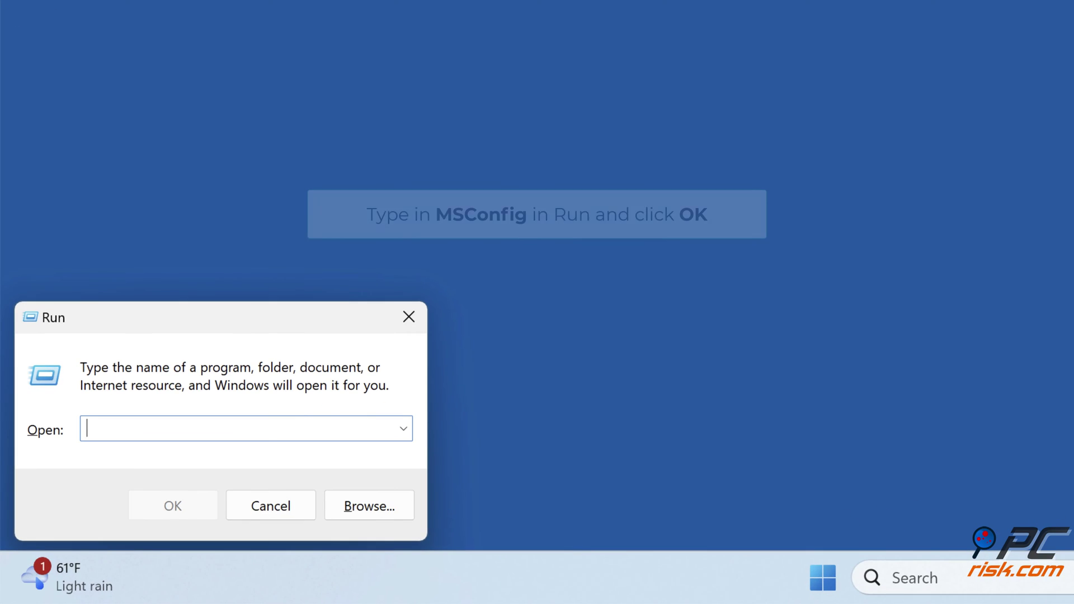
{"action": "type", "text": "msconfig"}
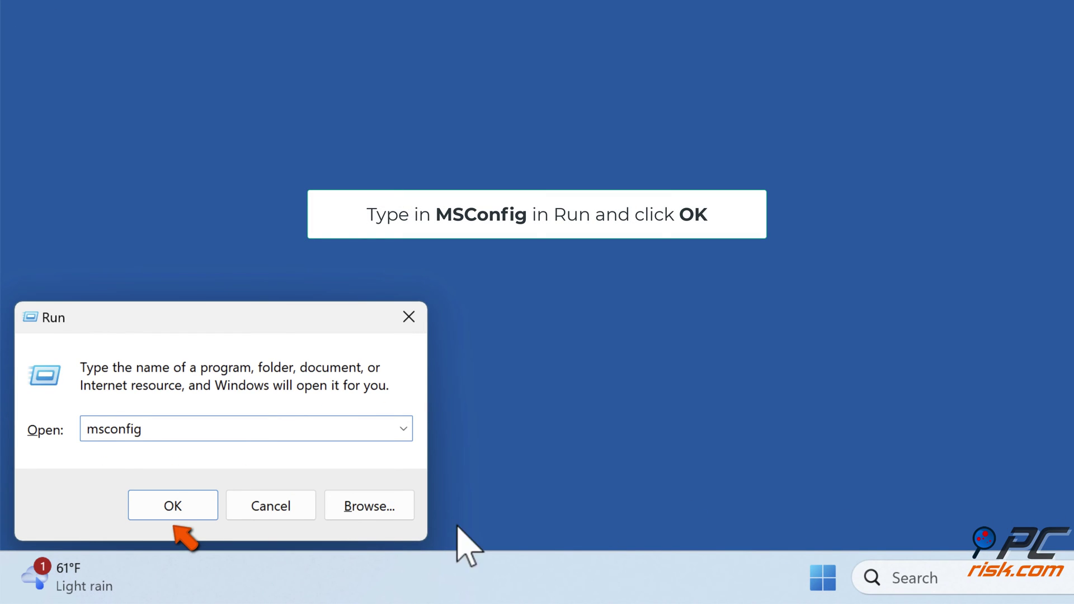
{"action": "left_click", "coordinate": [173, 515]}
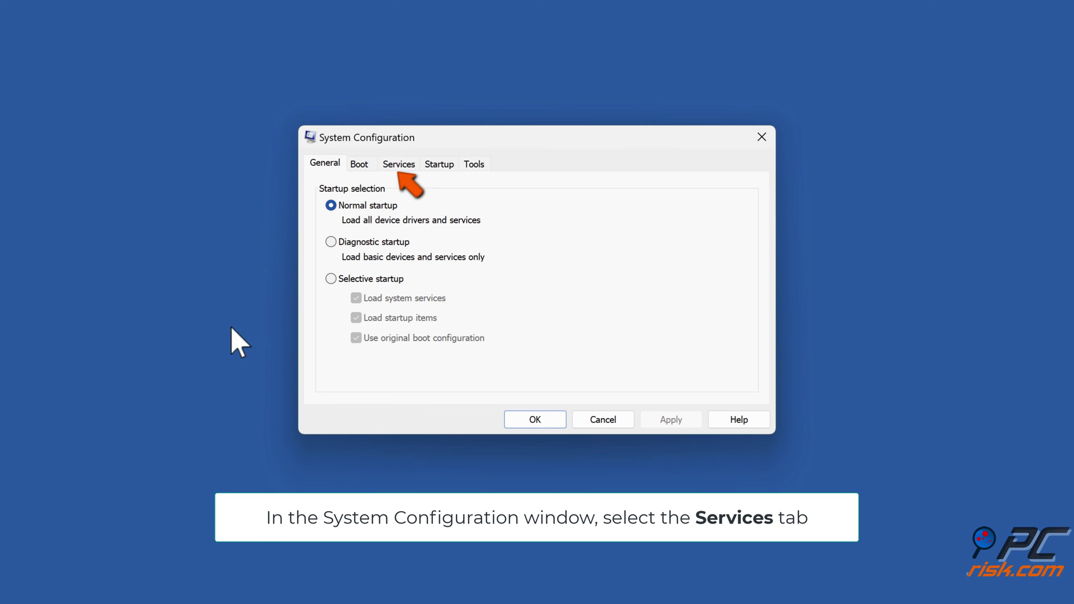
{"action": "left_click", "coordinate": [399, 165]}
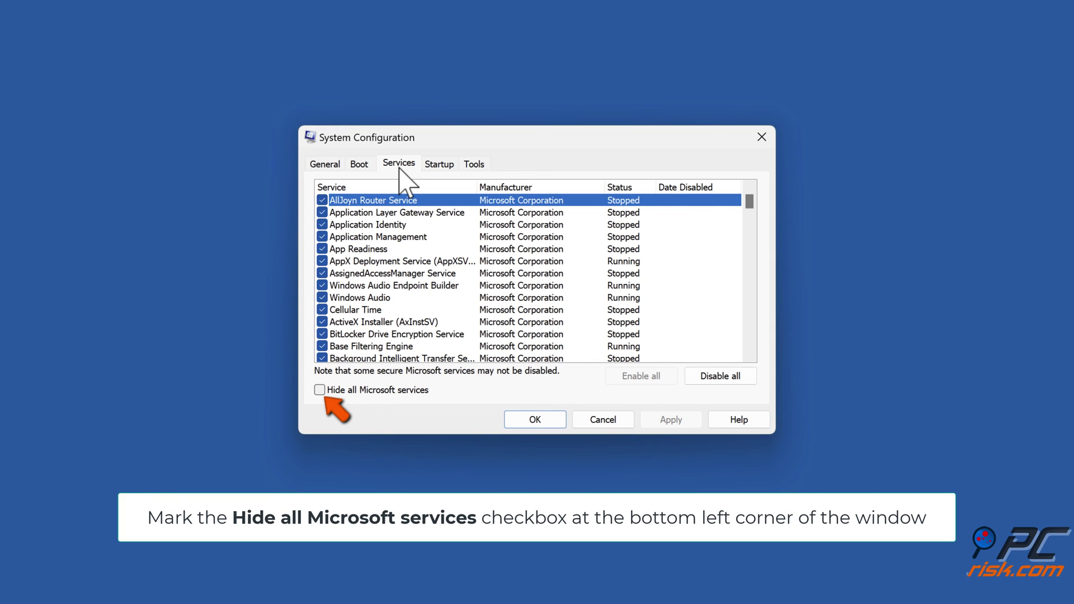
{"action": "left_click", "coordinate": [320, 390]}
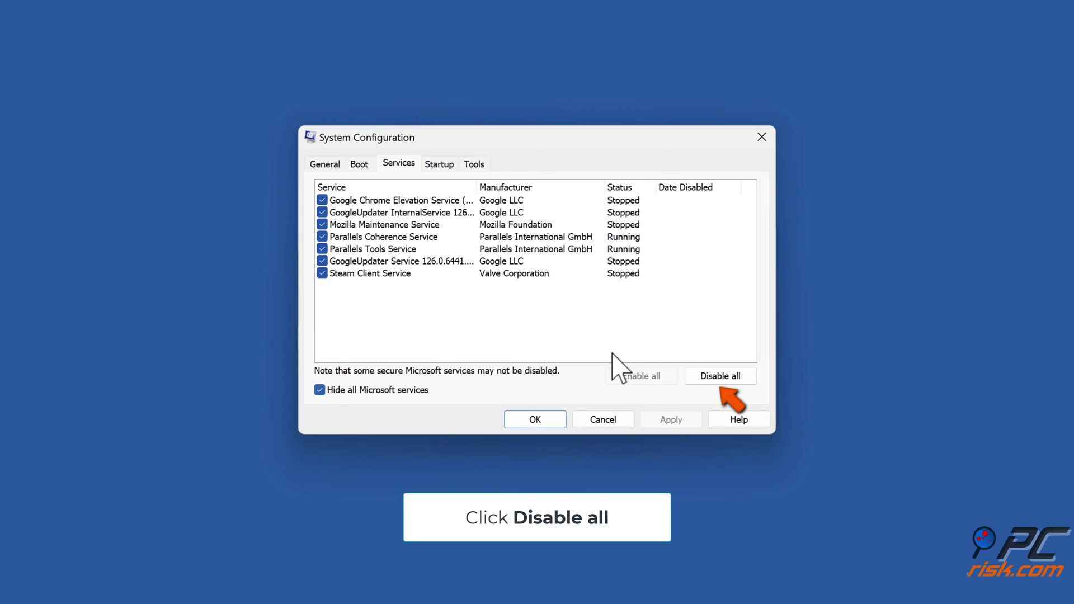
{"action": "left_click", "coordinate": [715, 380]}
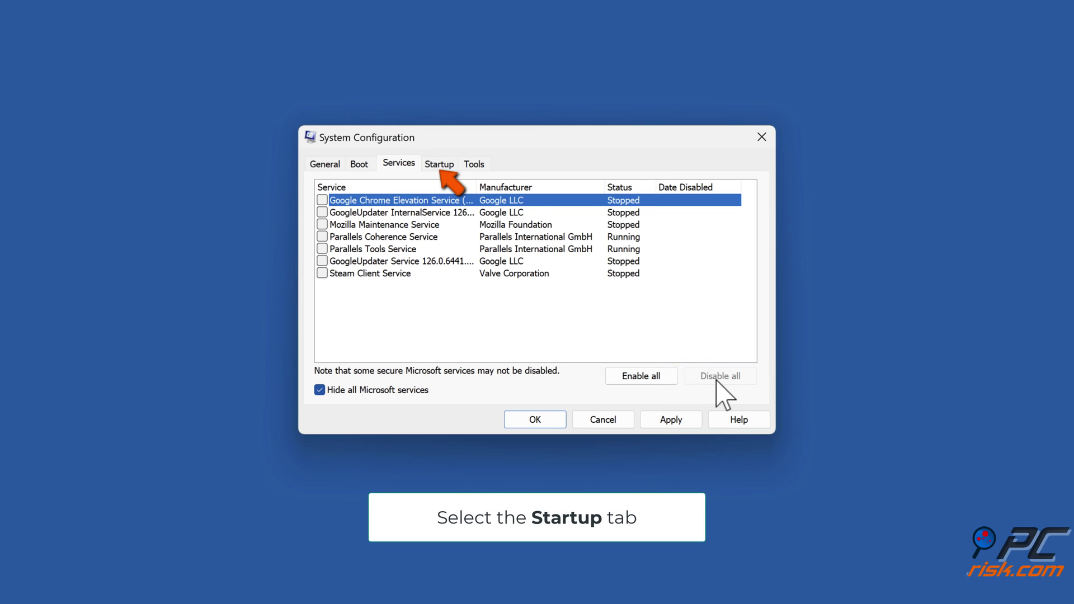
{"action": "left_click", "coordinate": [440, 166]}
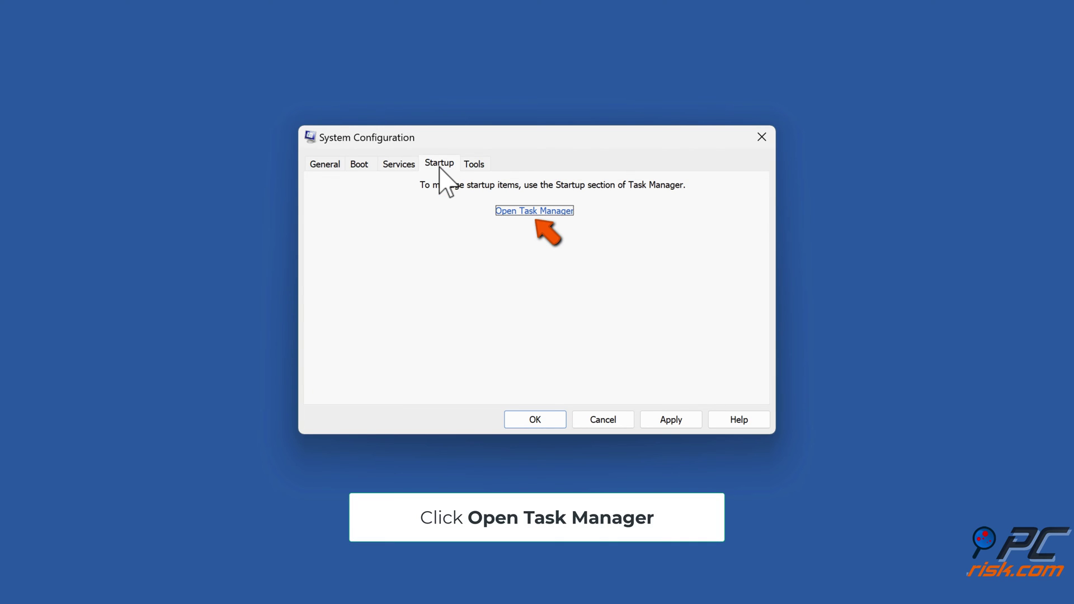
Disable SecurityHealthSystray among Task Manager's startup apps, then close Task Manager
{"action": "left_click", "coordinate": [532, 212]}
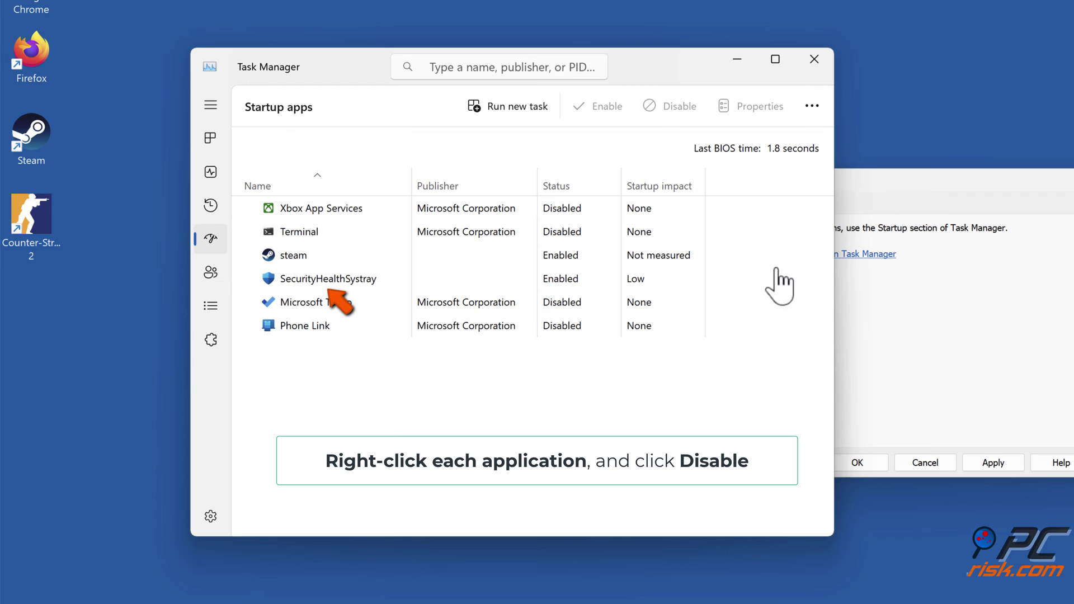
{"action": "right_click", "coordinate": [482, 284]}
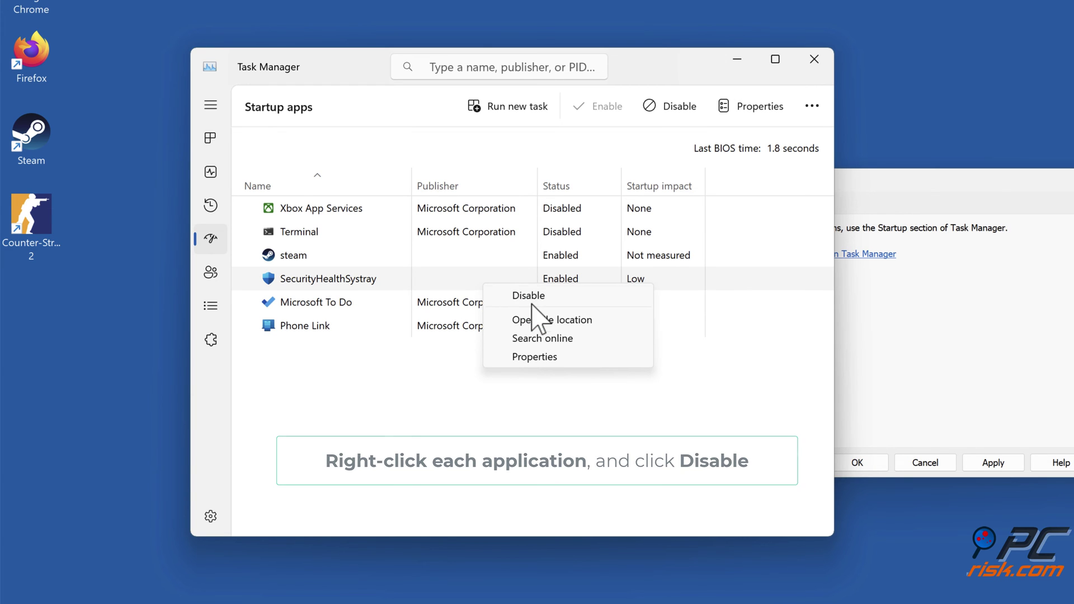
{"action": "left_click", "coordinate": [531, 298]}
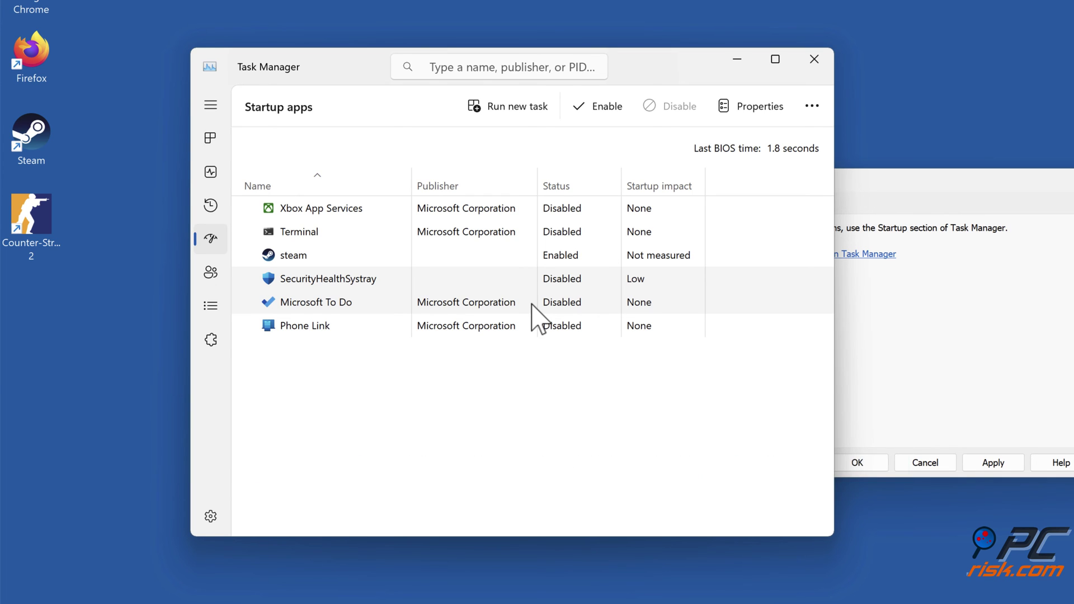
{"action": "left_click", "coordinate": [814, 60]}
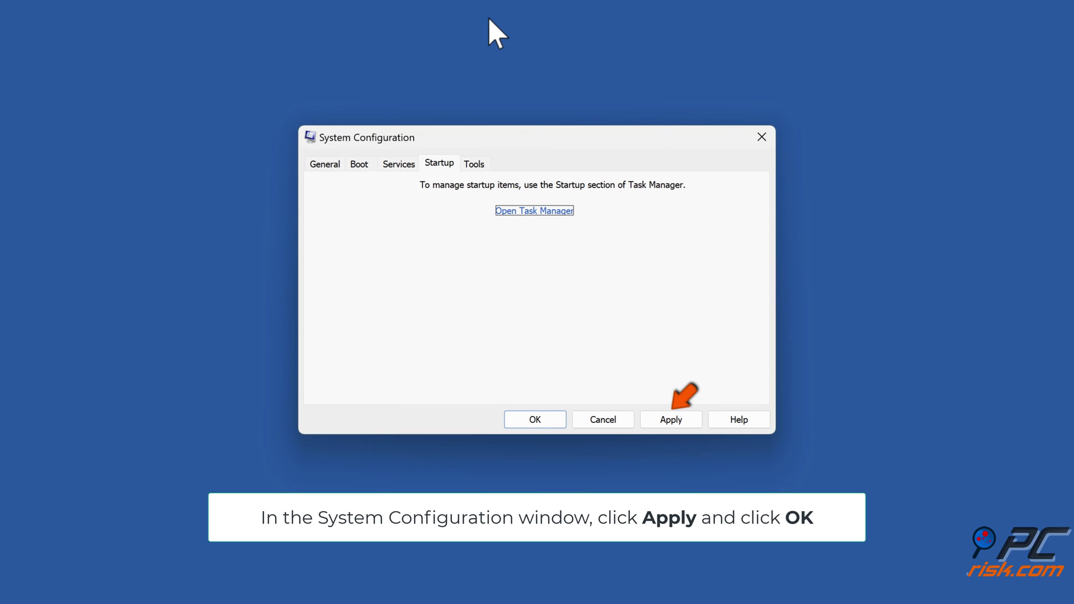
Apply the clean-boot service changes and confirm System Configuration with OK
{"action": "left_click", "coordinate": [675, 419]}
{"action": "left_click", "coordinate": [535, 420]}
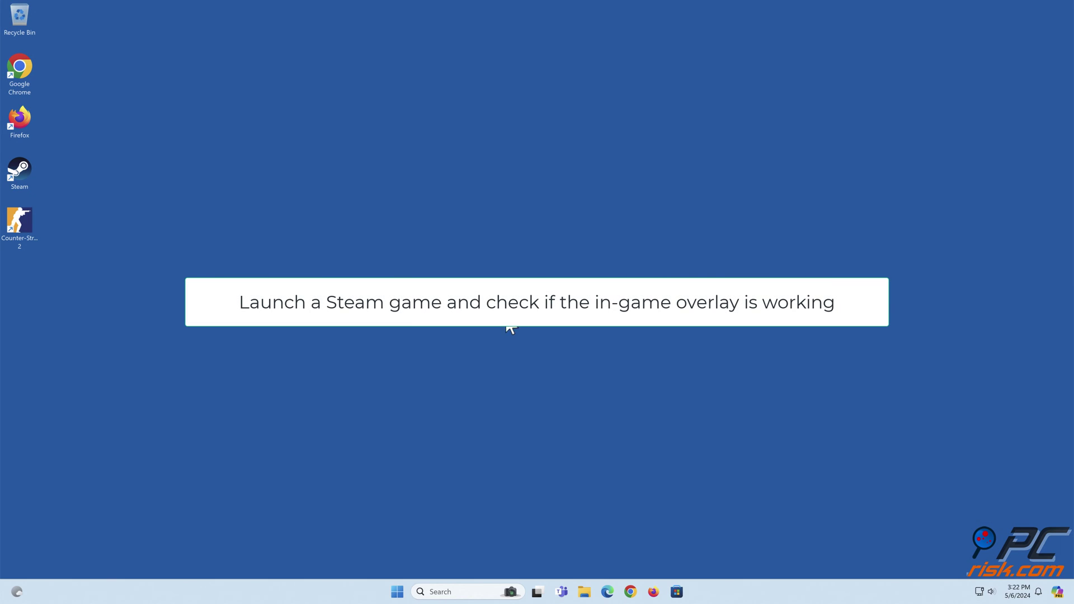
Launch Counter-Strike 2, confirm the Steam overlay appears in-game with Shift+Tab, then quit the game
{"action": "double_click", "coordinate": [25, 228]}
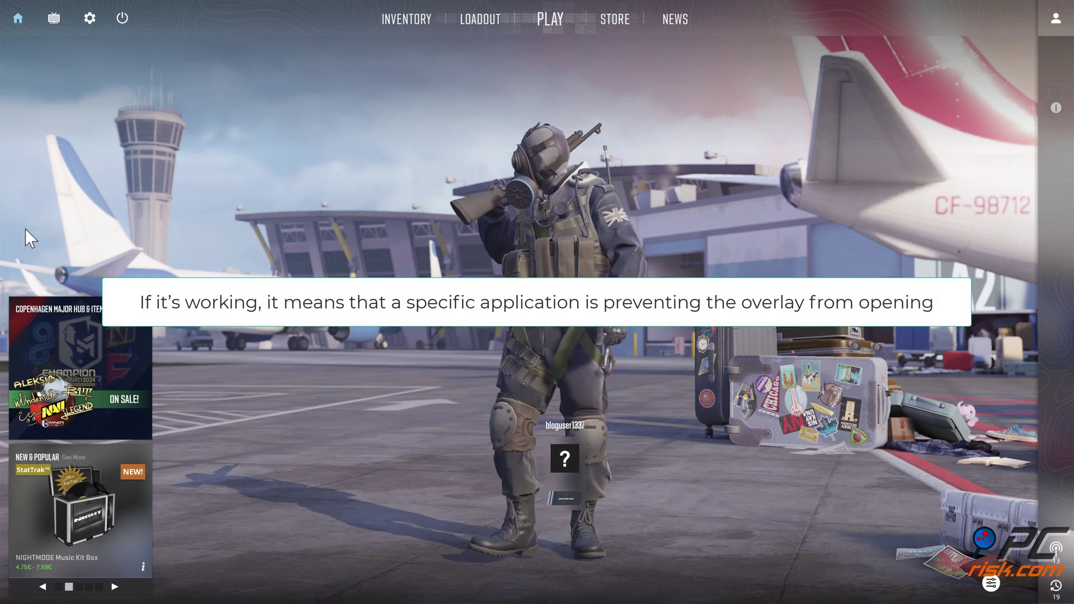
{"action": "key", "text": "shift+Tab"}
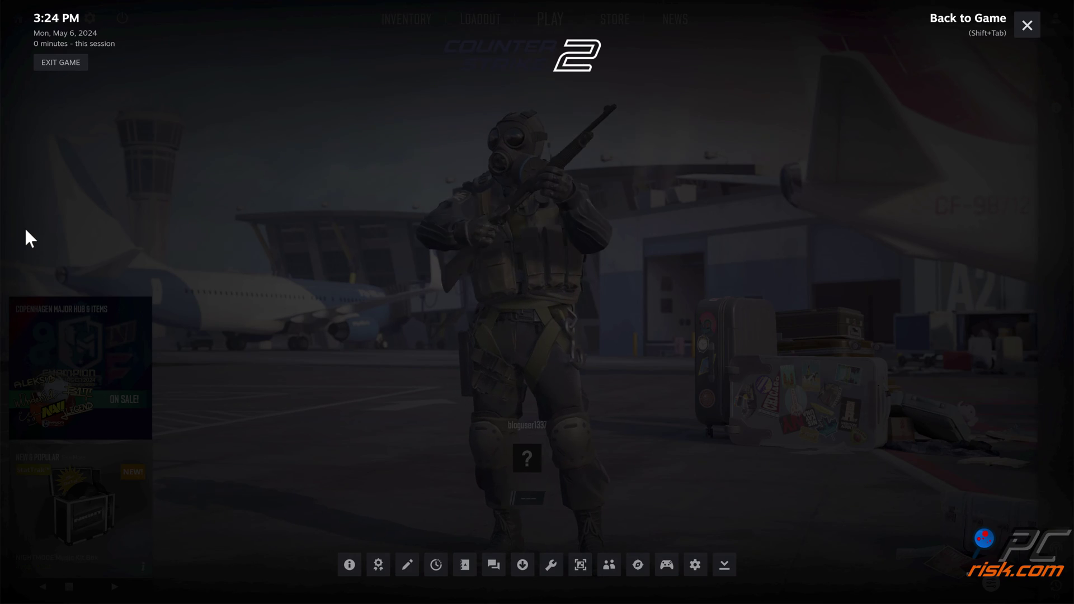
{"action": "left_click", "coordinate": [1026, 33]}
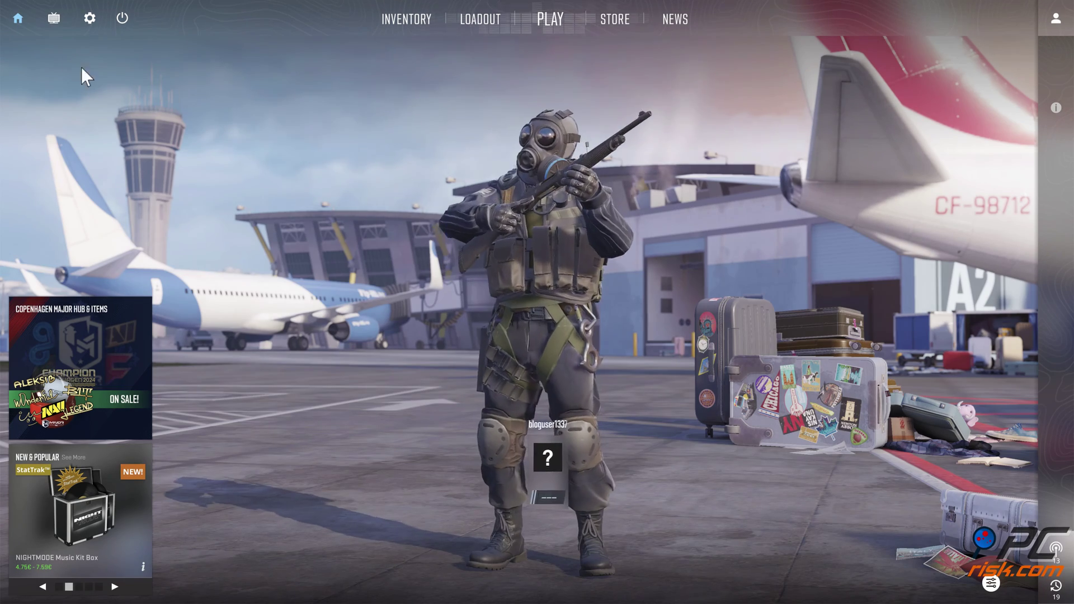
{"action": "left_click", "coordinate": [121, 20]}
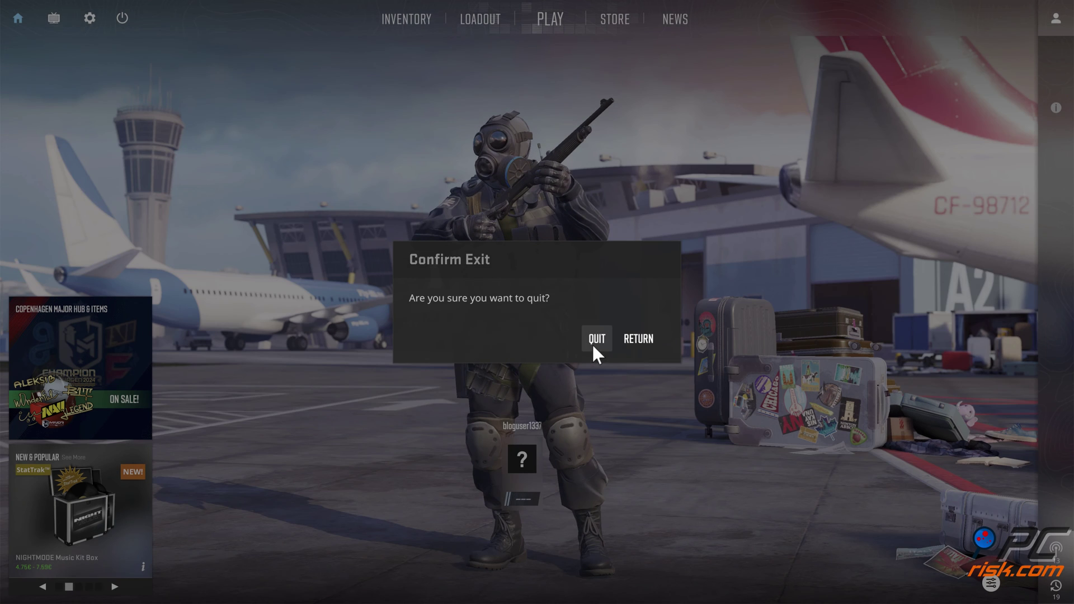
{"action": "left_click", "coordinate": [594, 341]}
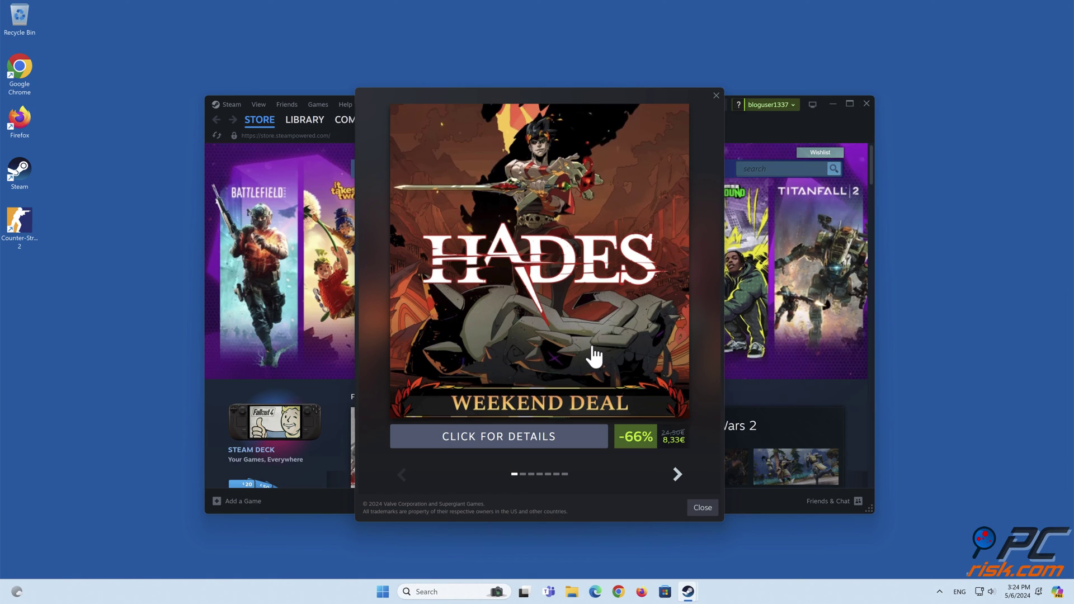
Dismiss the Hades weekend-deal popup and close the Steam window
{"action": "left_click", "coordinate": [716, 95]}
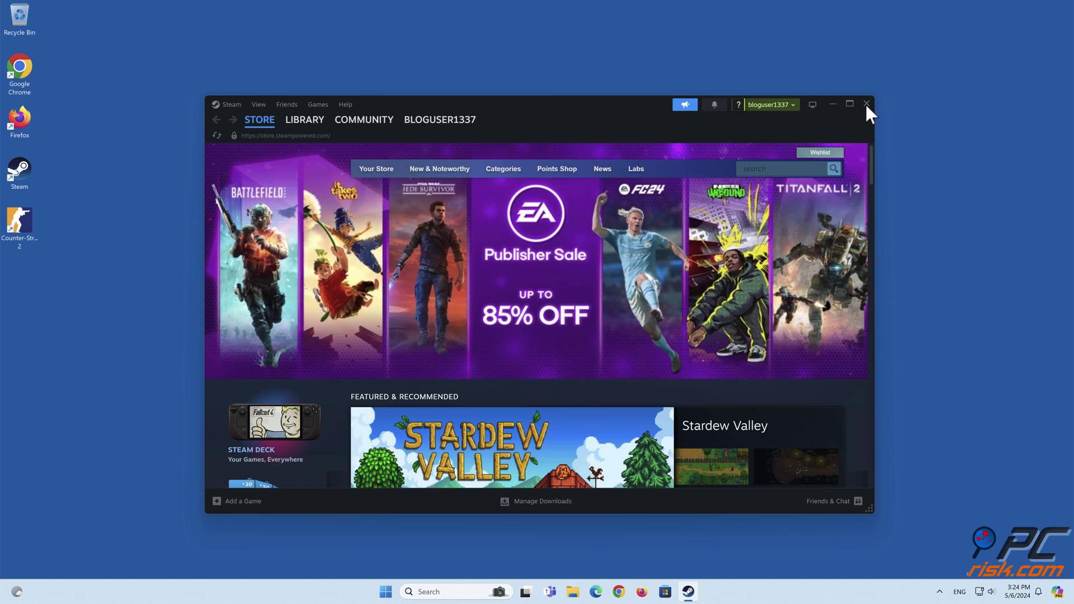
{"action": "left_click", "coordinate": [866, 105]}
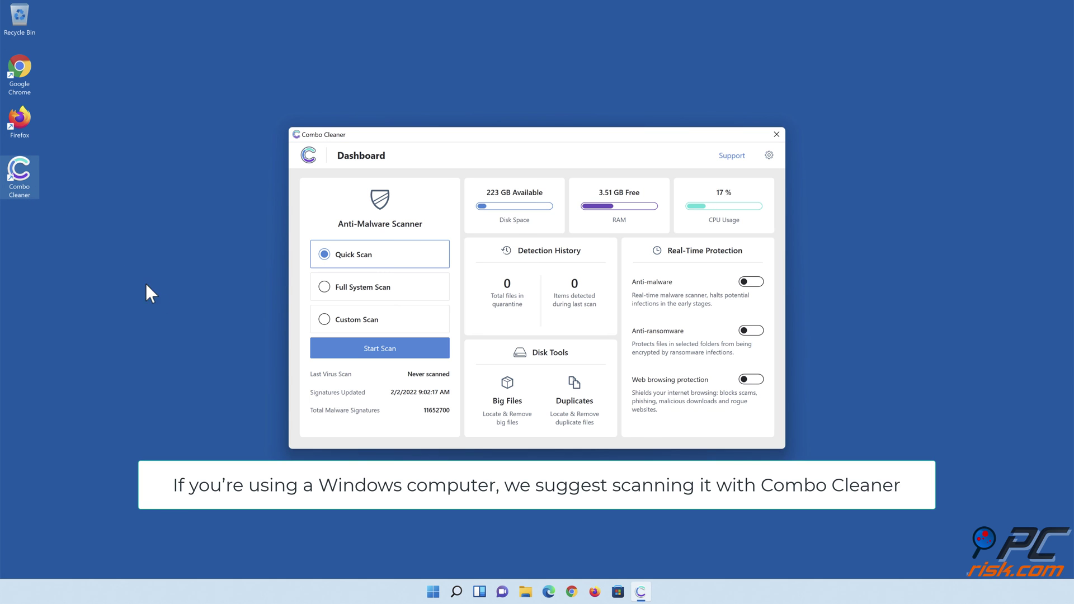
Run a Combo Cleaner quick scan and move the detected threats to quarantine
{"action": "left_click", "coordinate": [380, 352]}
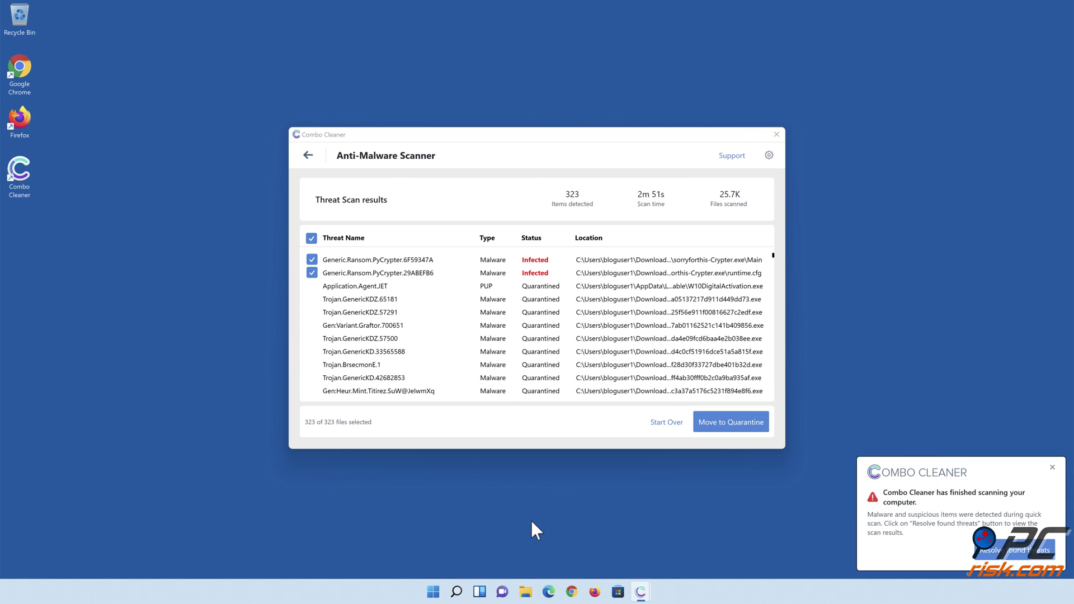
{"action": "left_click", "coordinate": [728, 428]}
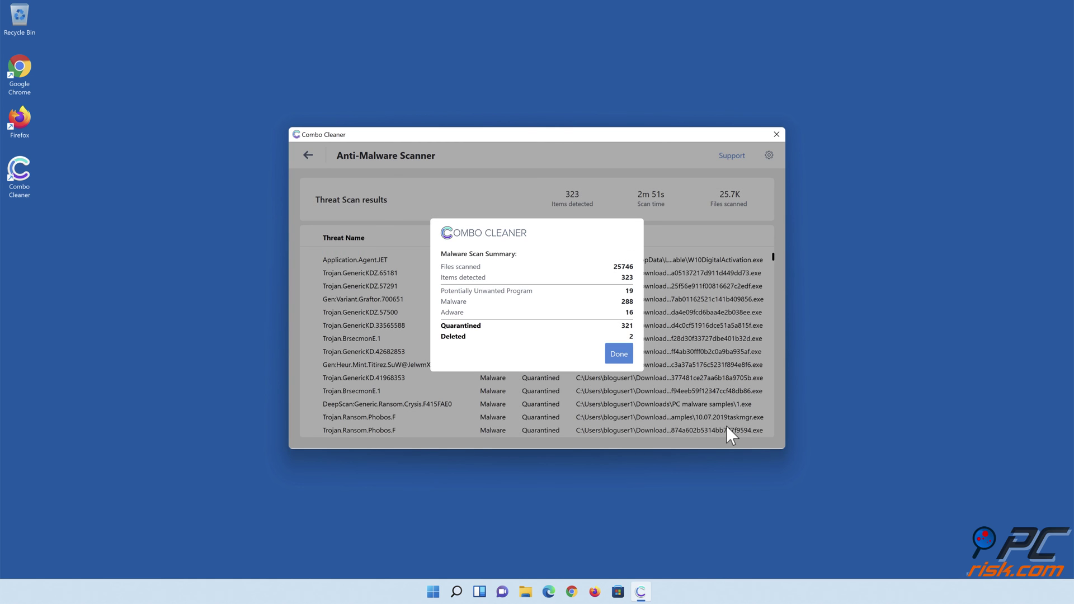
{"action": "left_click", "coordinate": [617, 354]}
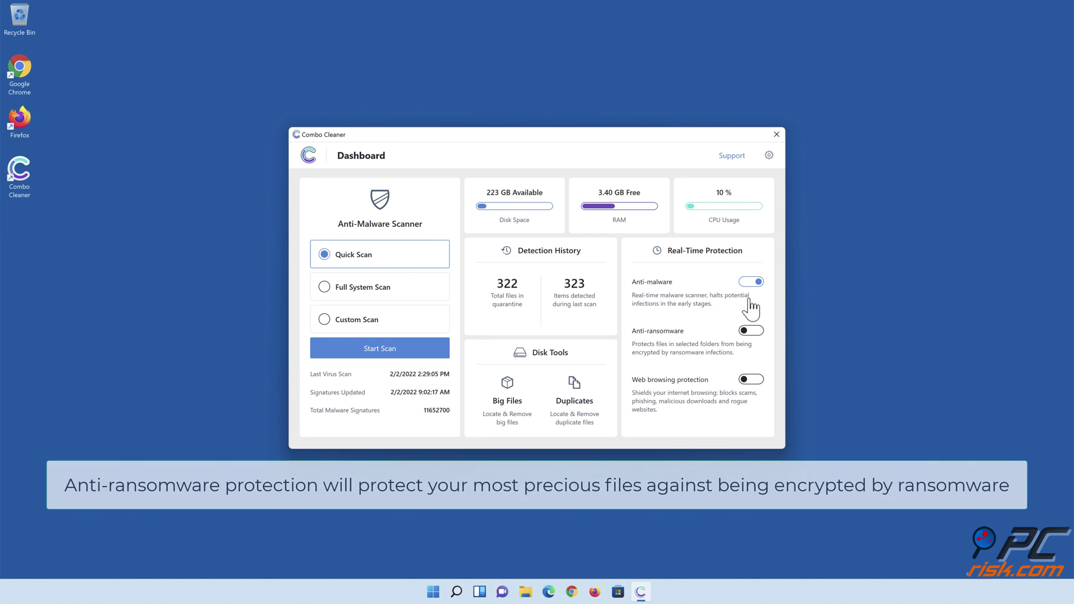
Turn on anti-ransomware protection with Libraries > Documents > Documents as a protected folder
{"action": "left_click", "coordinate": [751, 331]}
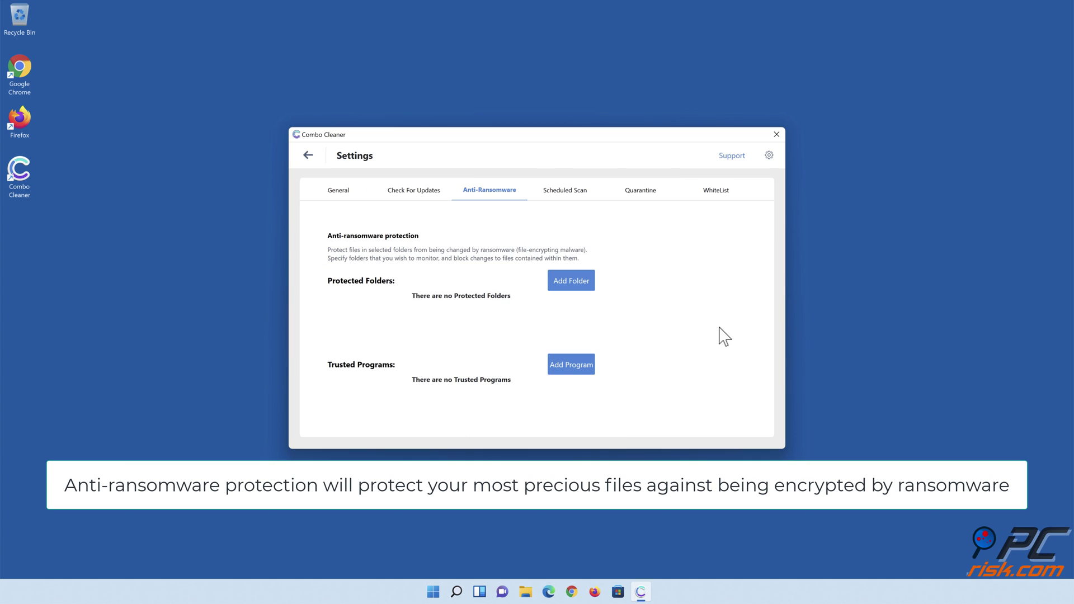
{"action": "left_click", "coordinate": [576, 286]}
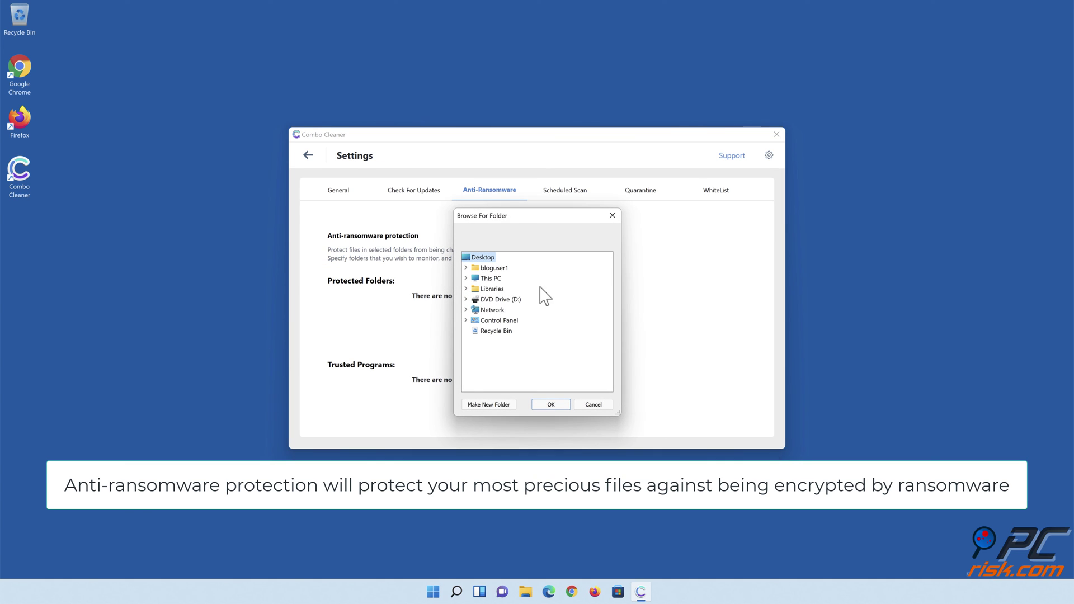
{"action": "left_click", "coordinate": [465, 288]}
{"action": "left_click", "coordinate": [475, 309]}
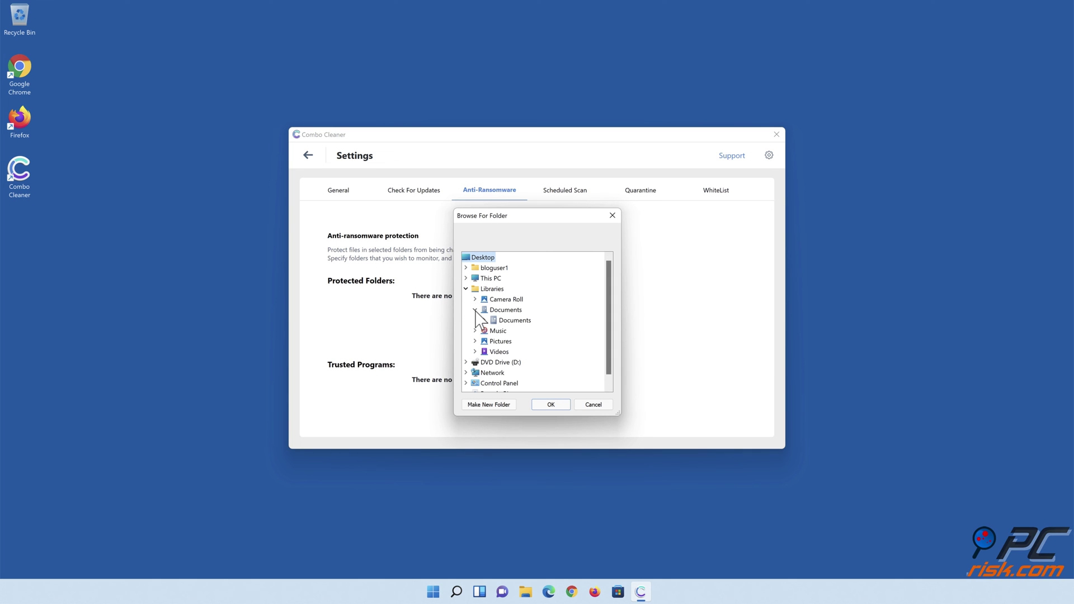
{"action": "left_click", "coordinate": [502, 322]}
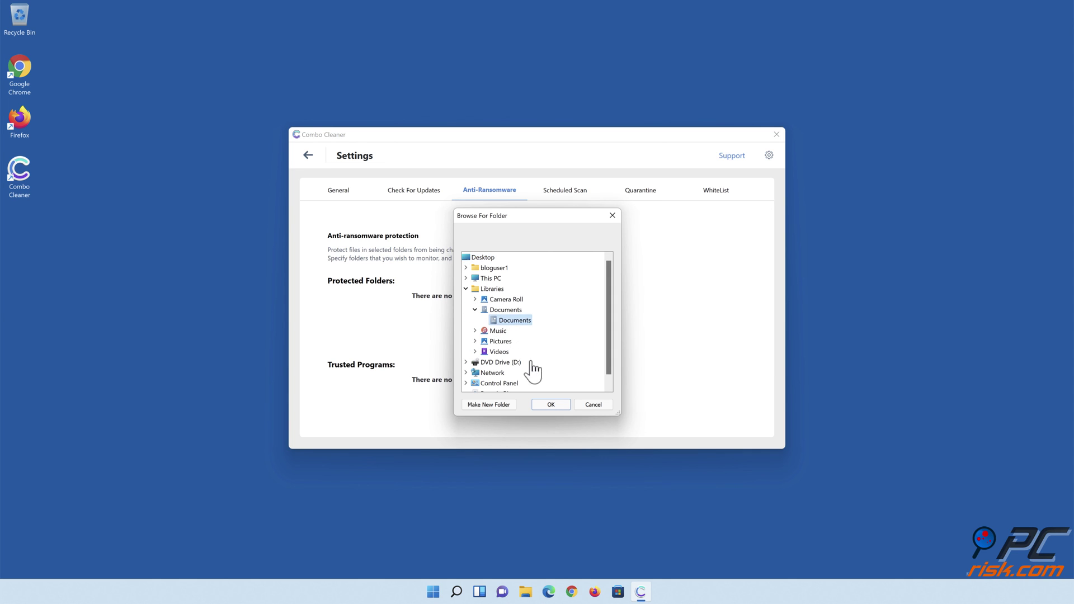
{"action": "left_click", "coordinate": [551, 405]}
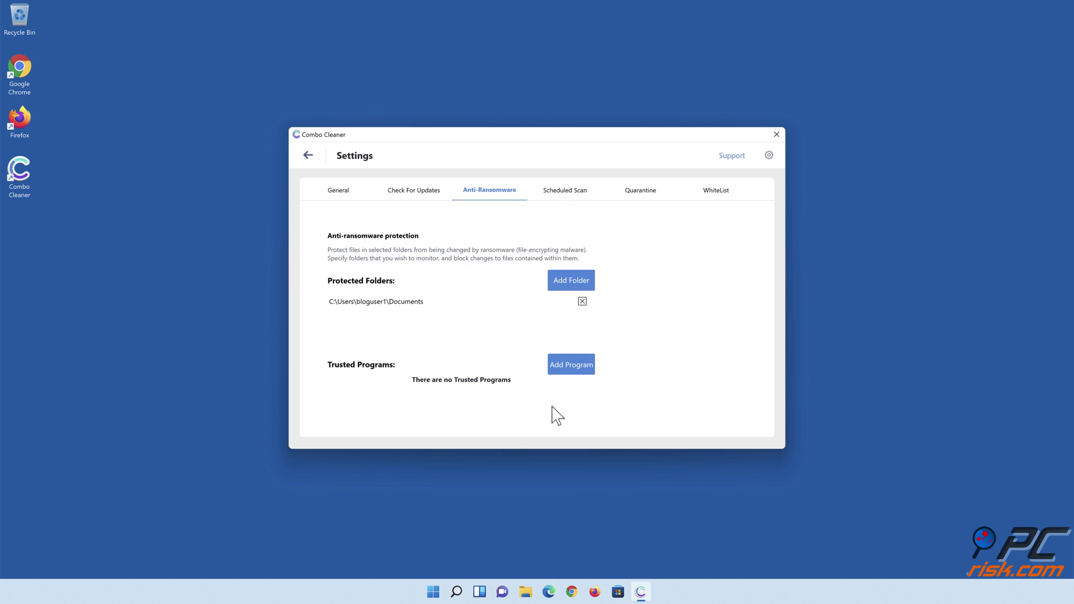
{"action": "left_click", "coordinate": [308, 156]}
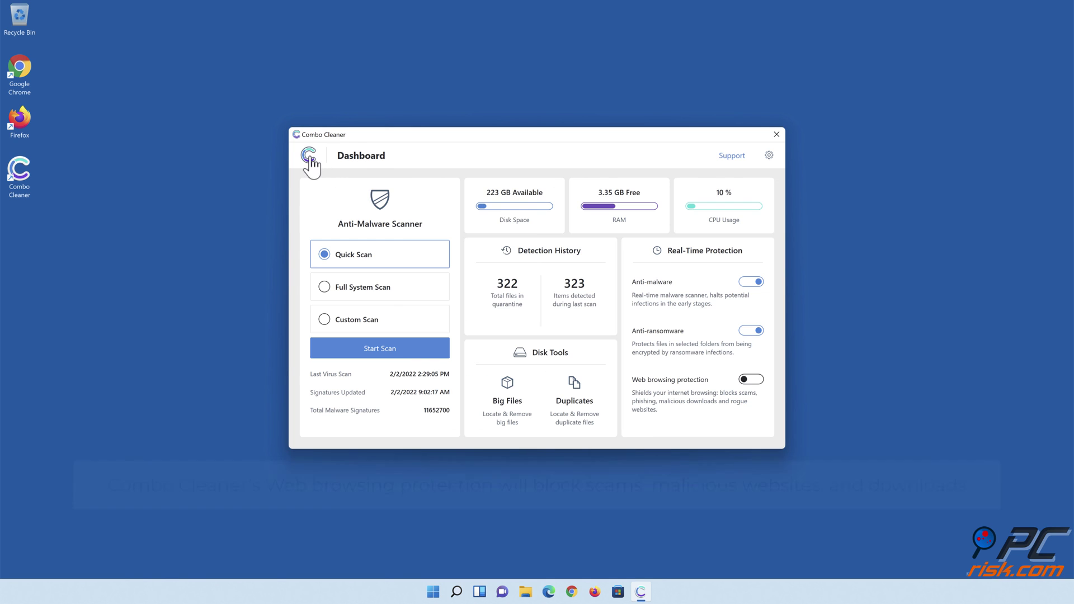
Switch on web browsing protection, then close Combo Cleaner
{"action": "left_click", "coordinate": [751, 383]}
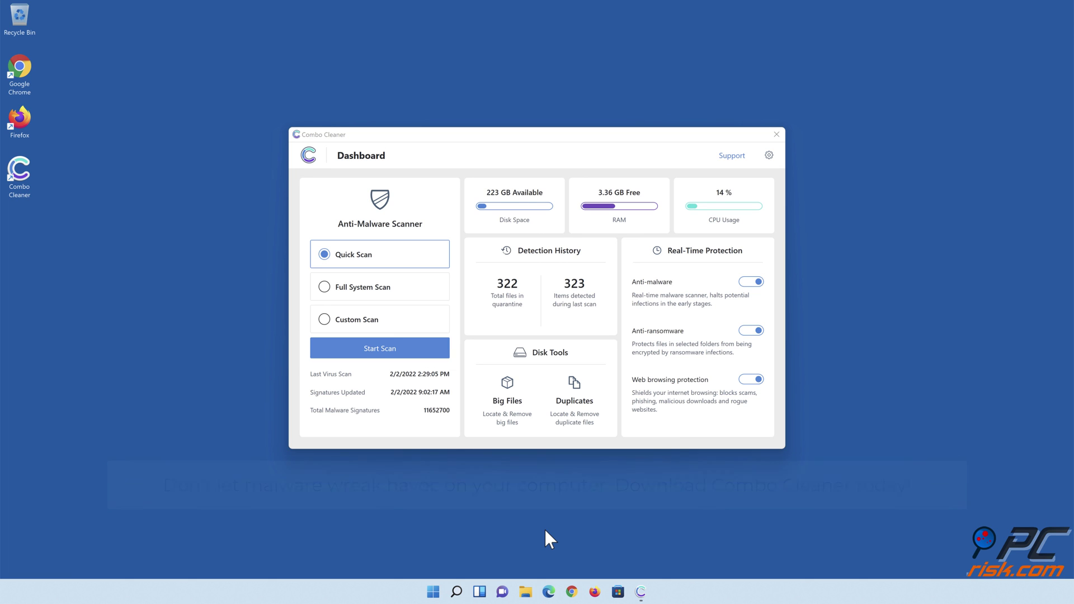
{"action": "left_click", "coordinate": [776, 135]}
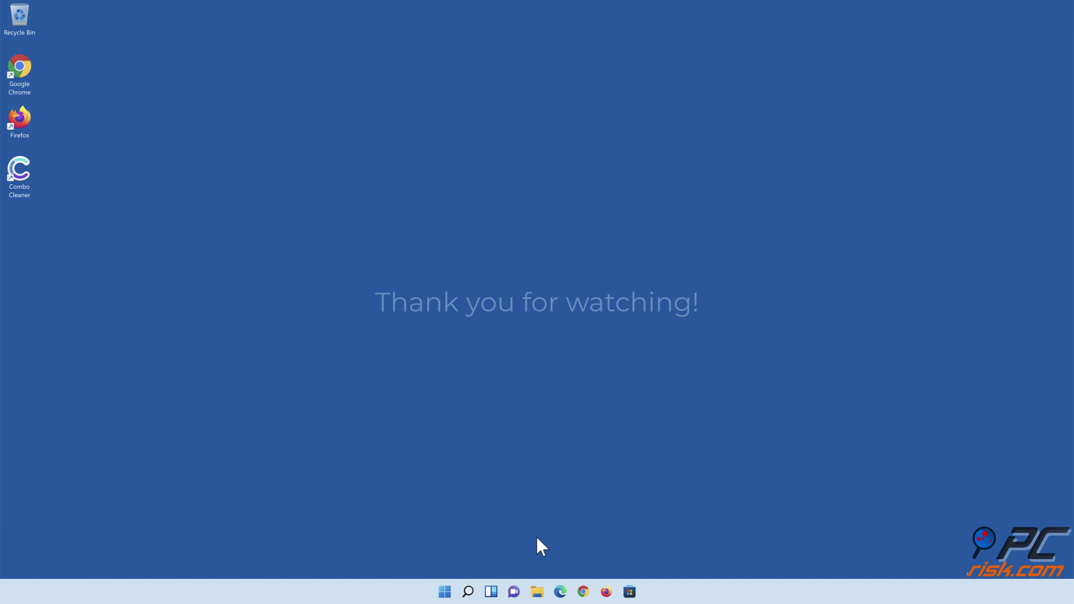